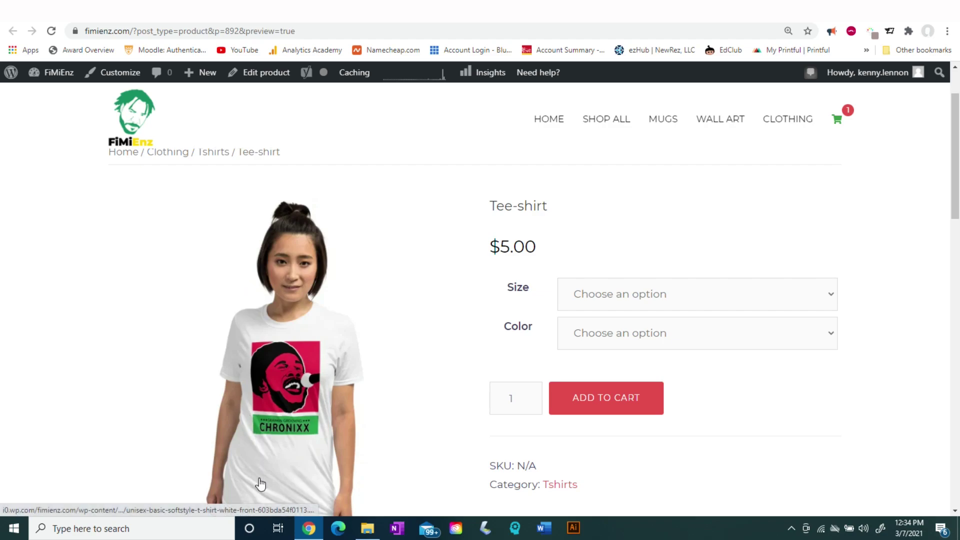
Step: On the Tee-shirt preview, choose Small and Black to show the black shirt, then switch size to Large
click(797, 299)
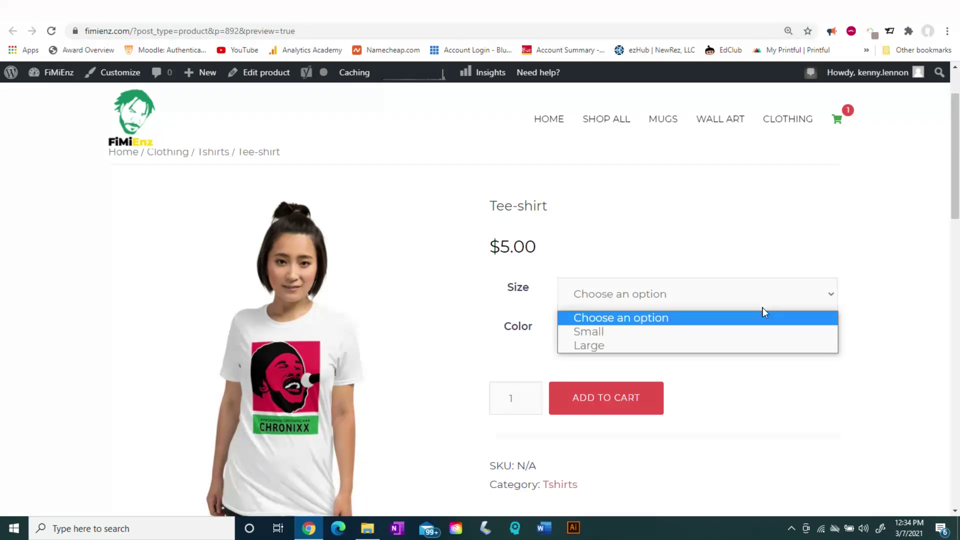
click(748, 332)
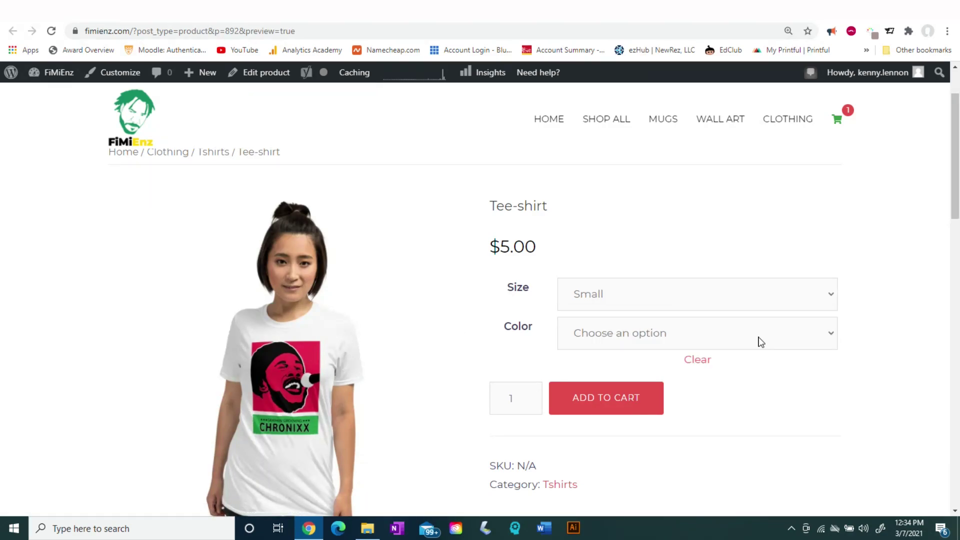
click(762, 341)
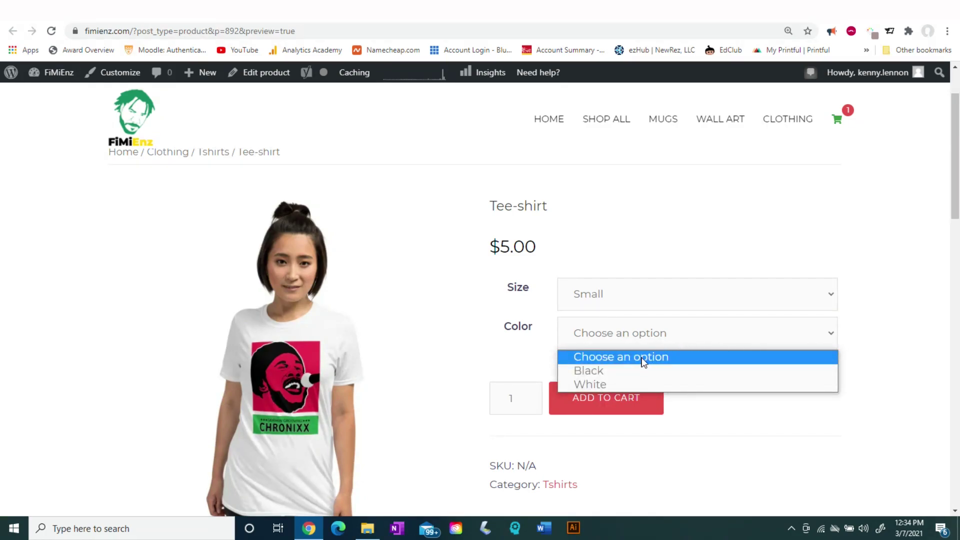
click(633, 371)
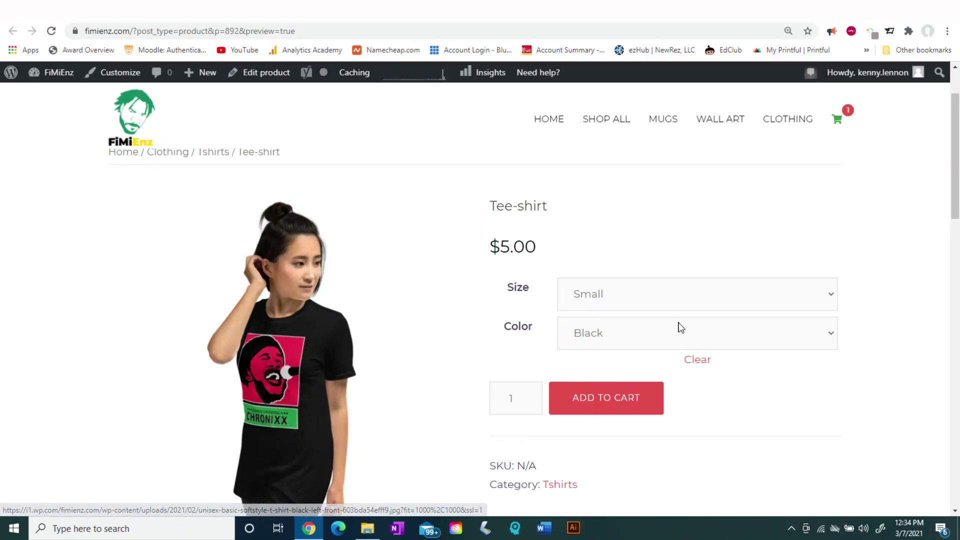
click(731, 296)
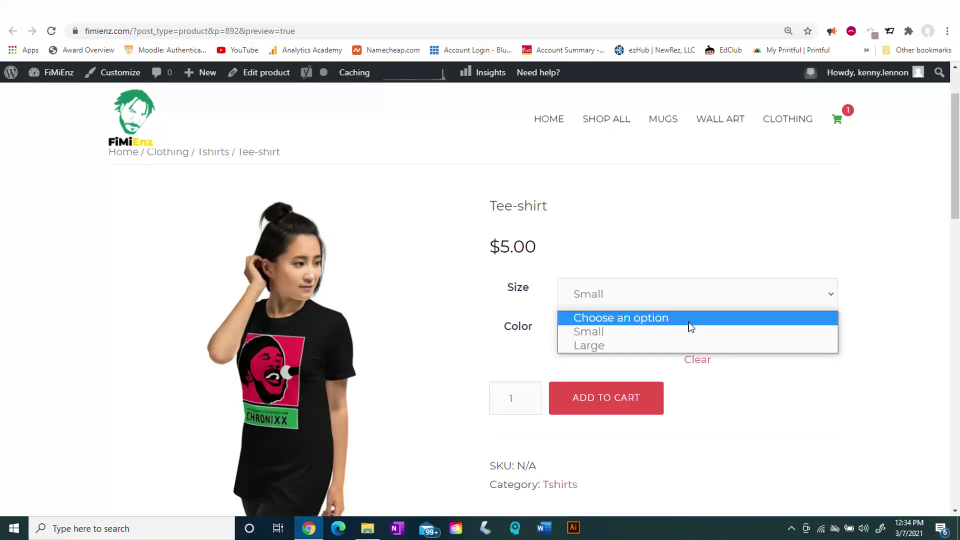
click(673, 344)
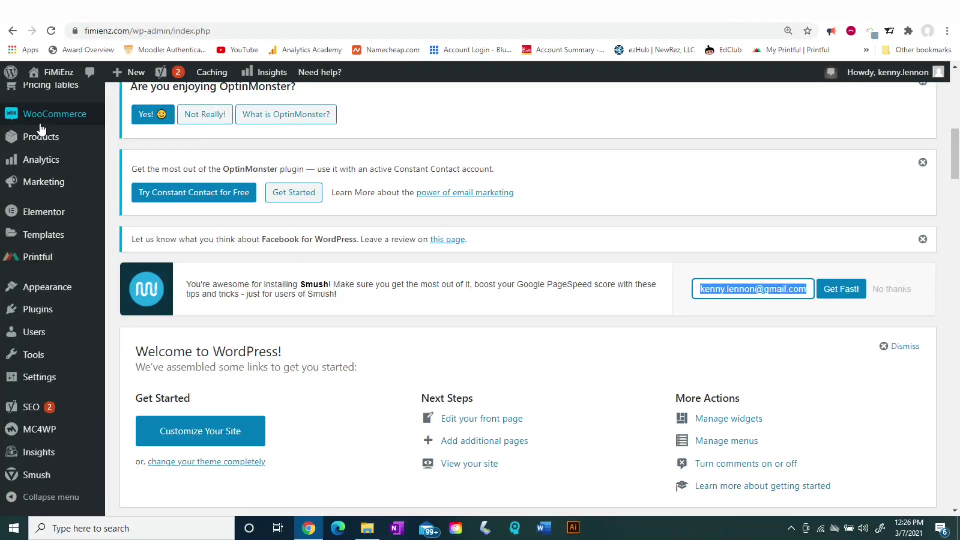
Step: Create a new product titled 'Tee-shirt' with description 'Tee-shirt' in the Tshirts category
mouse_move(30, 139)
click(138, 162)
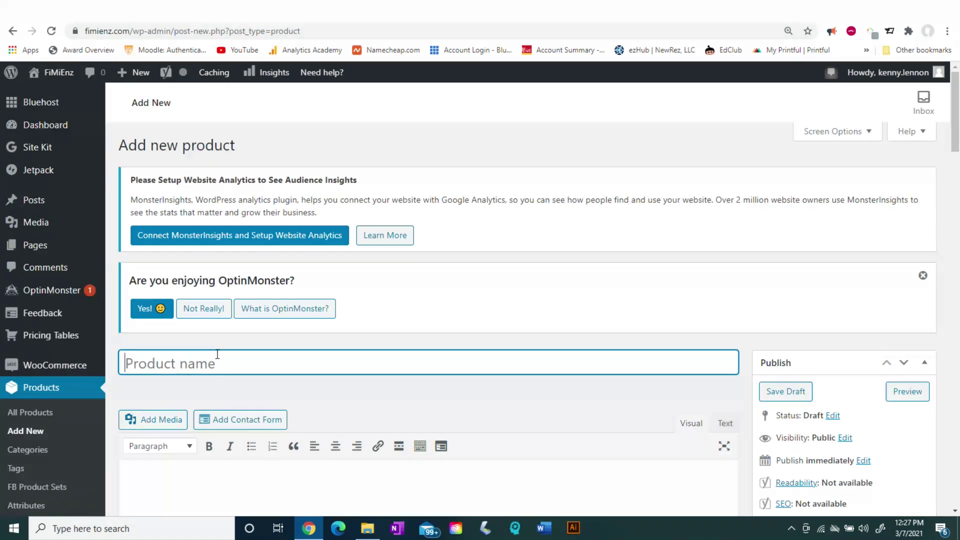
text(Tee-shirt)
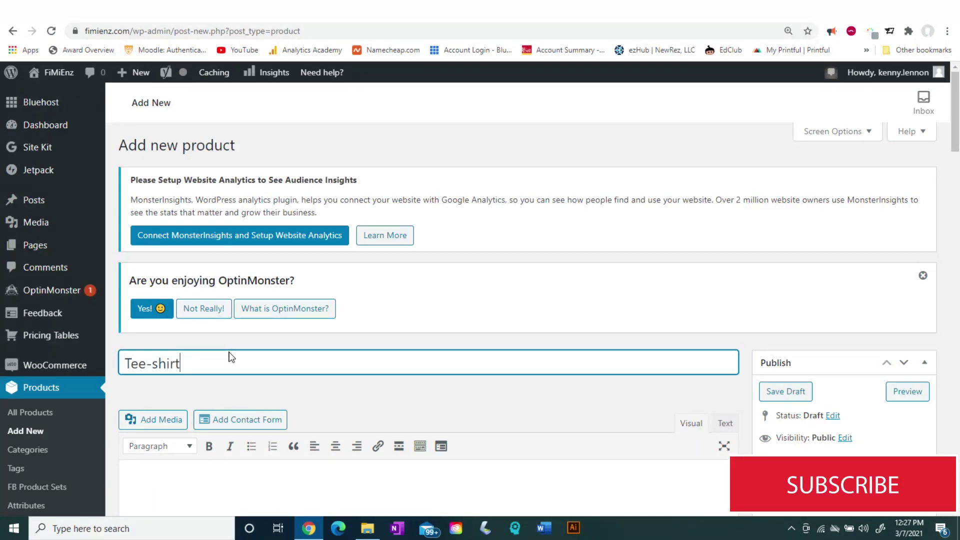
scroll(231, 356, down, 2)
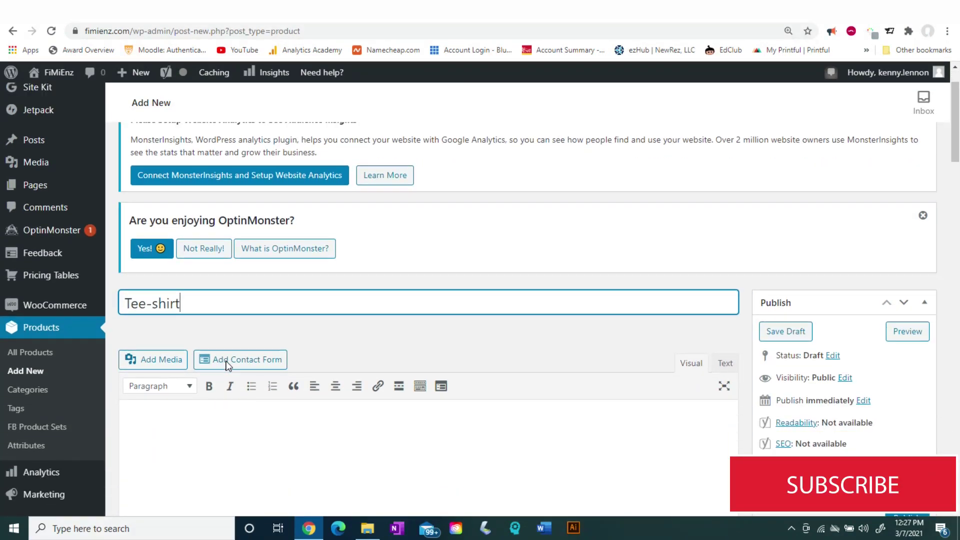
click(231, 394)
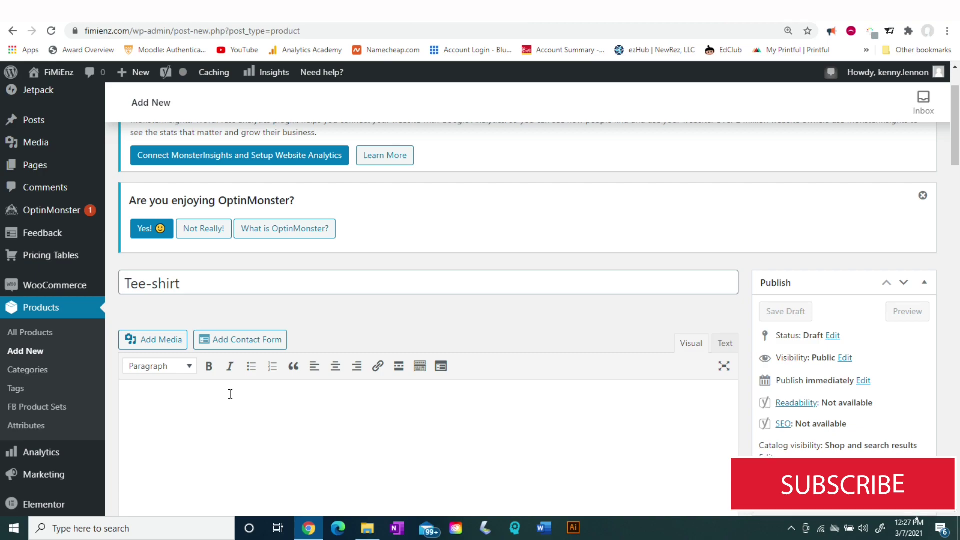
text(Tee-shirt)
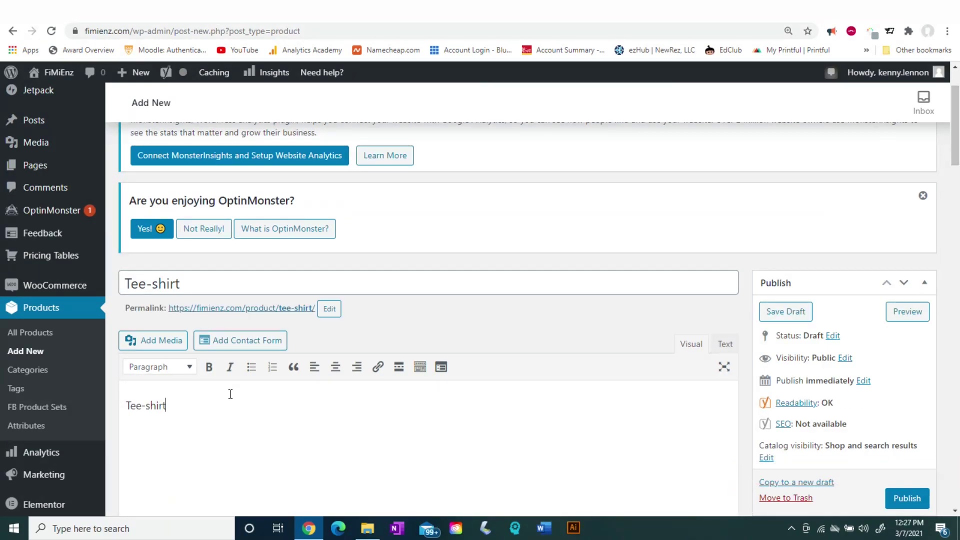
scroll(772, 400, down, 5)
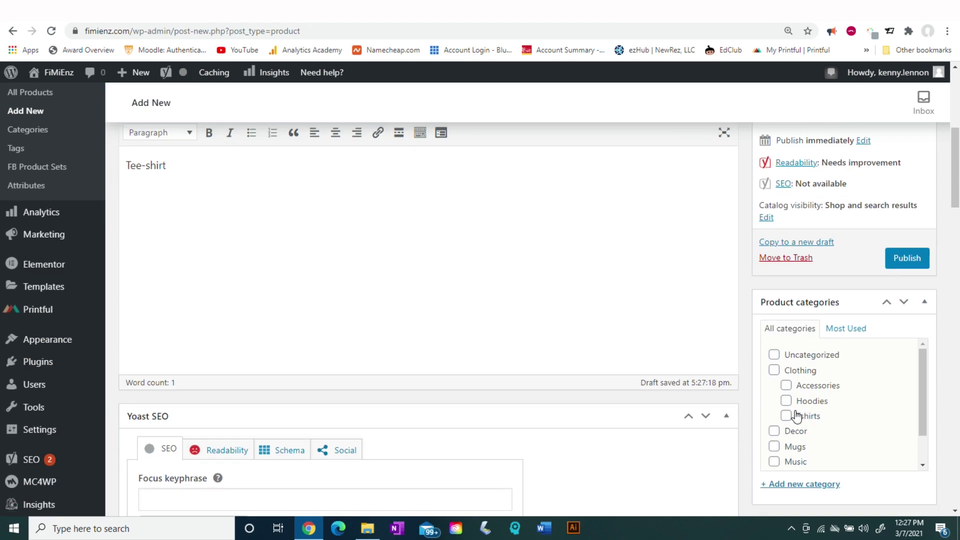
click(786, 419)
Step: Set the white shirt front photo as the product image
scroll(786, 420, down, 5)
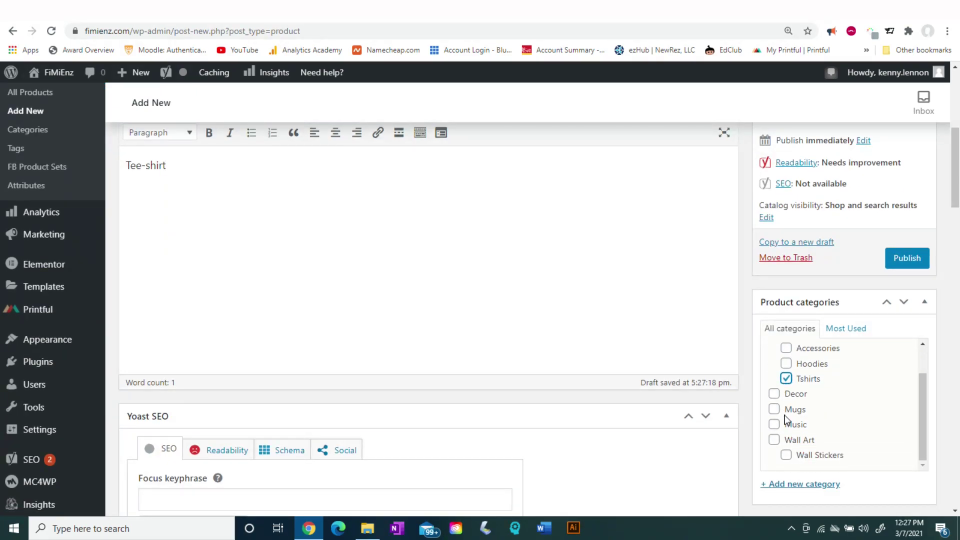
scroll(781, 418, down, 5)
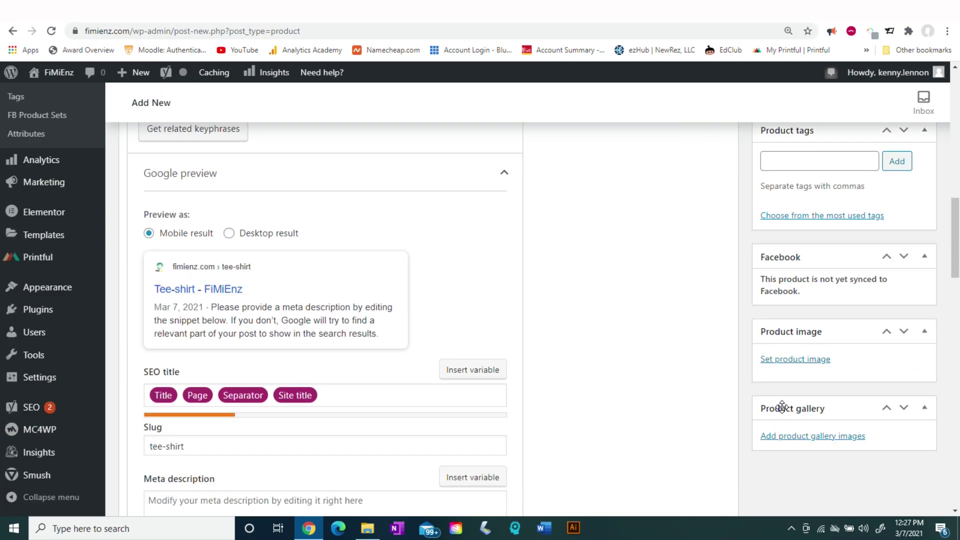
click(814, 360)
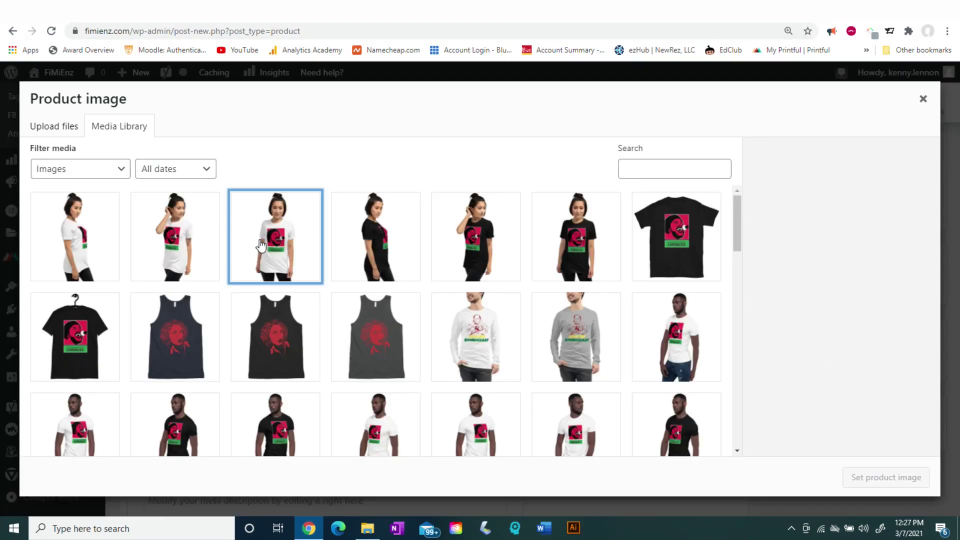
click(873, 477)
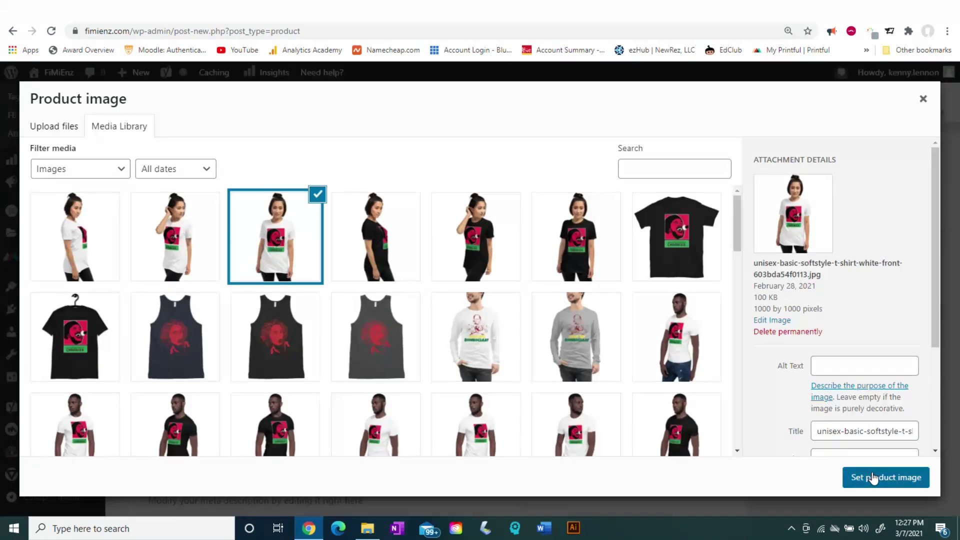
scroll(864, 388, down, 6)
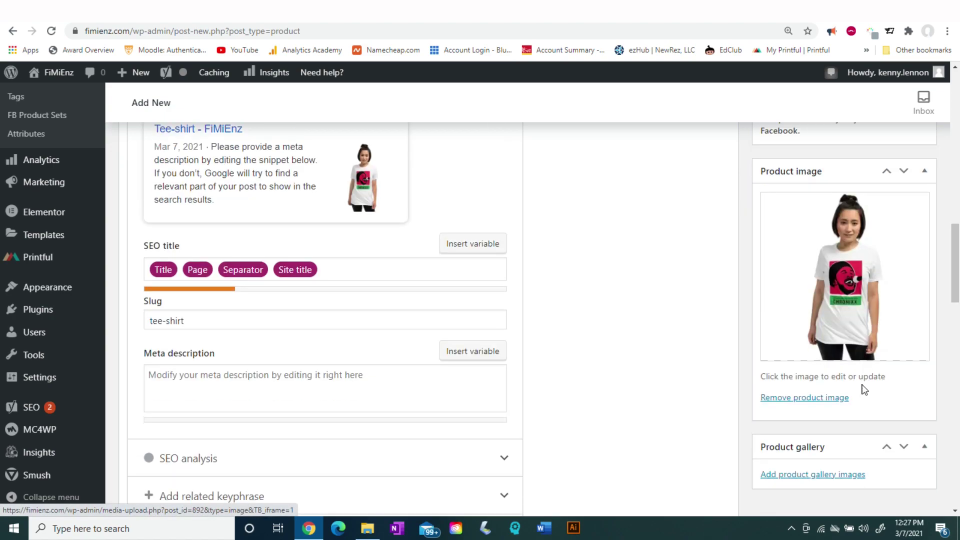
Step: Add the black shirt photo and the white shirt photo to the product gallery
click(834, 316)
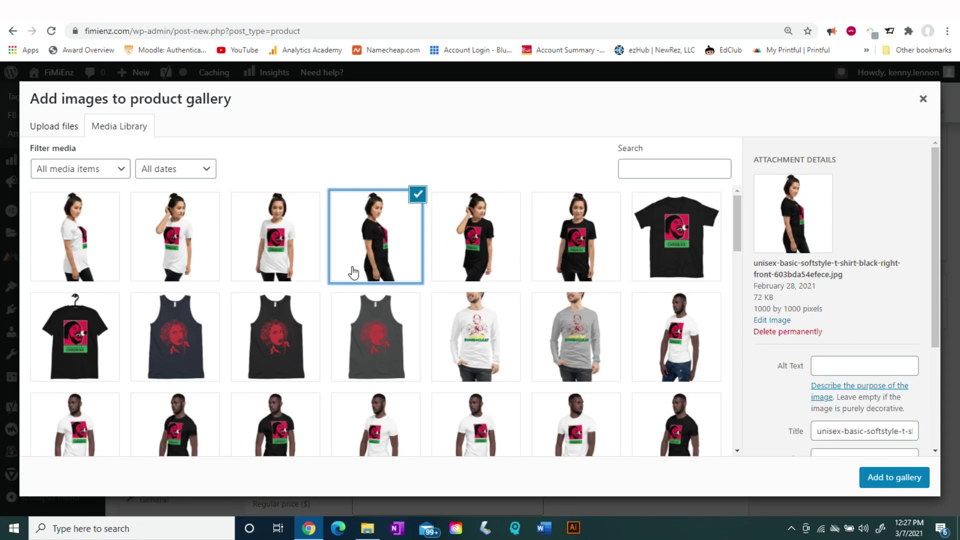
click(167, 234)
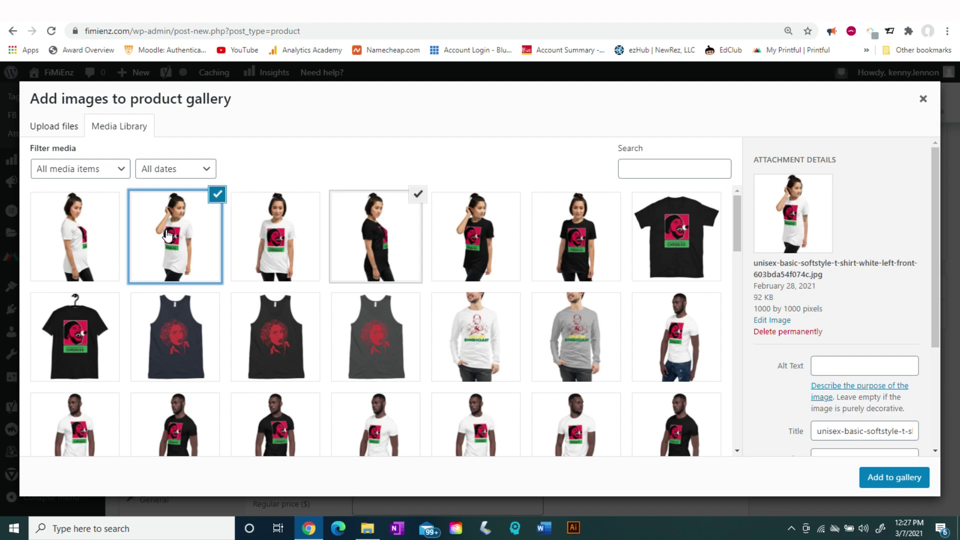
click(873, 476)
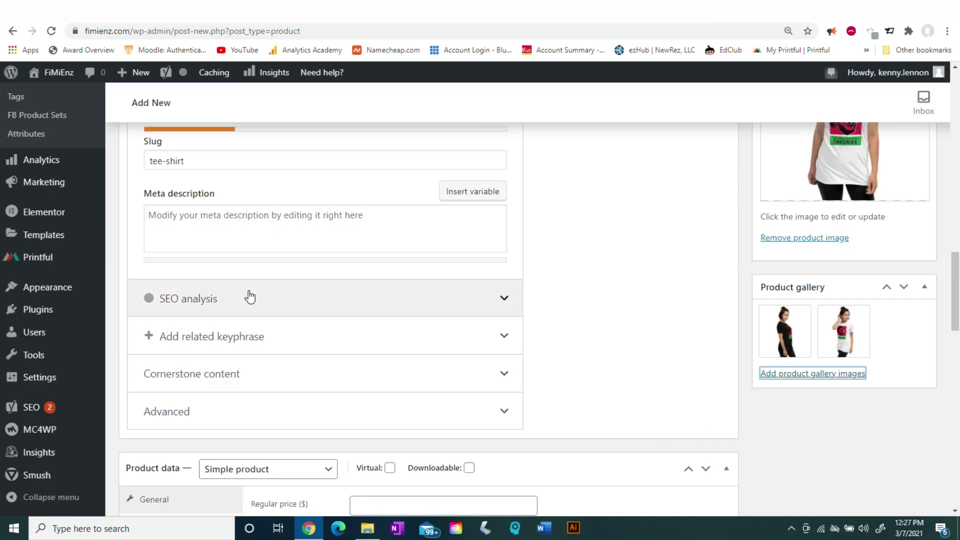
scroll(250, 296, down, 3)
Step: Switch the Product data type to Variable product and bring up the Attributes section
click(311, 313)
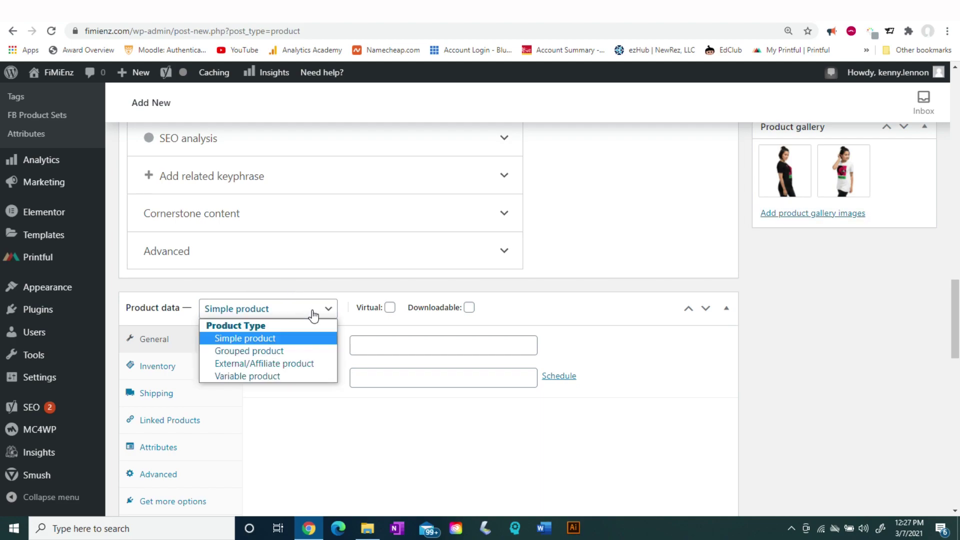
click(295, 378)
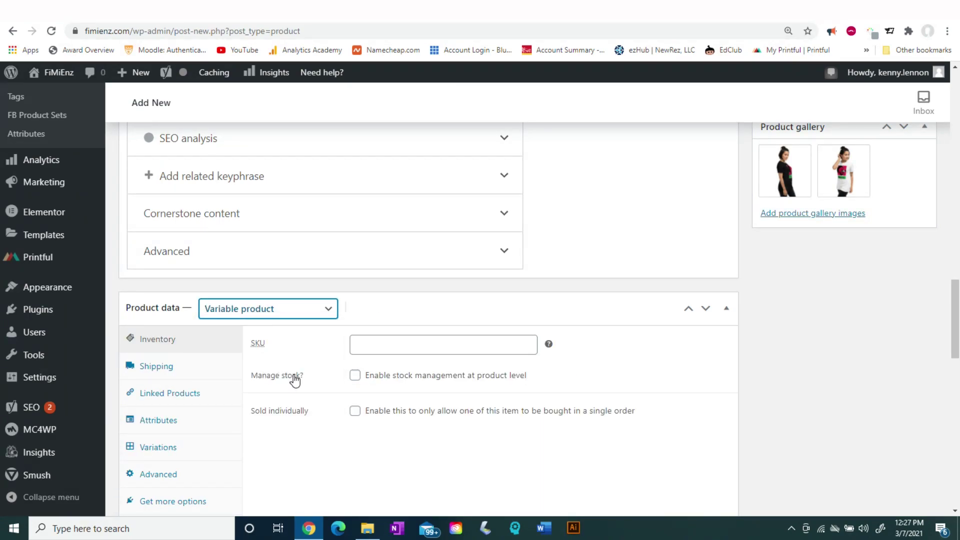
scroll(187, 407, down, 2)
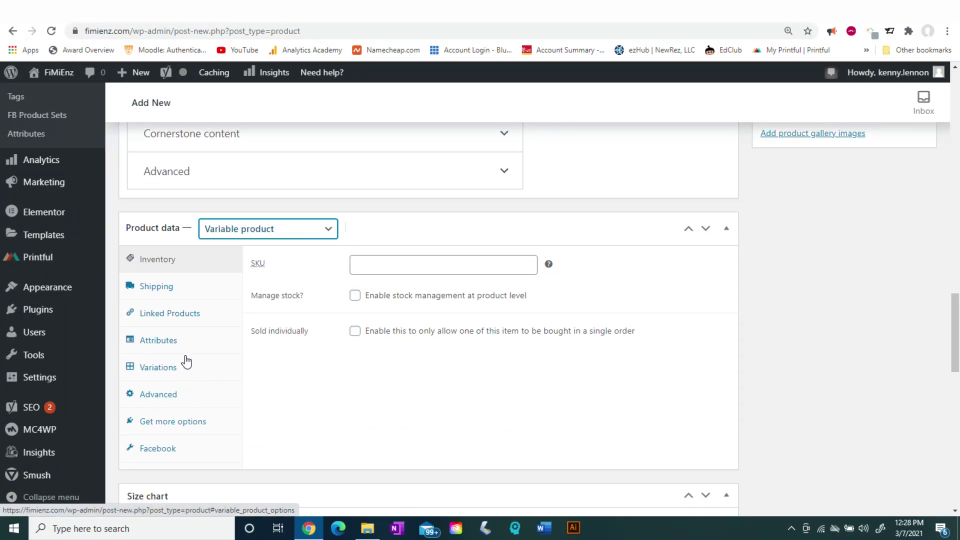
click(184, 349)
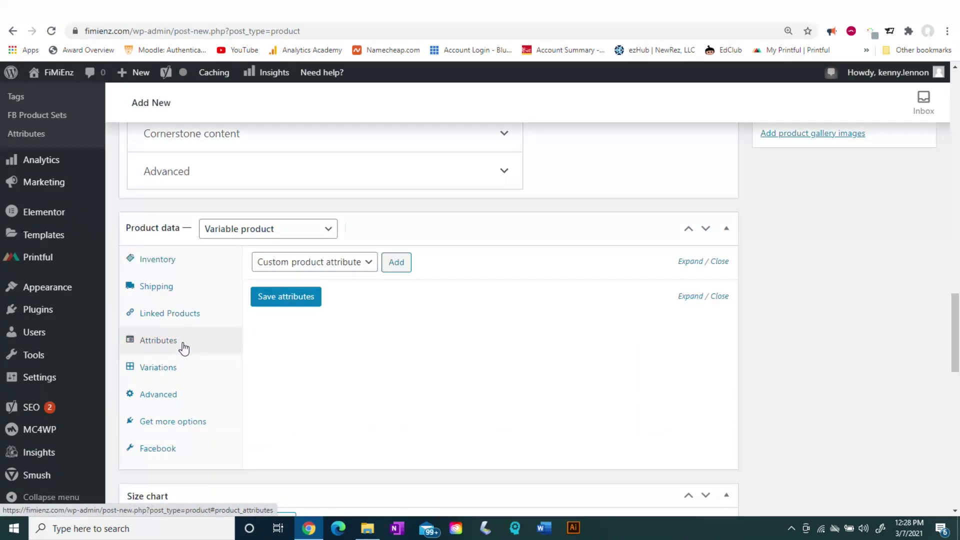
Step: Add a Size attribute with values 'Small | Large', used for variations, save it, and add another attribute
click(390, 270)
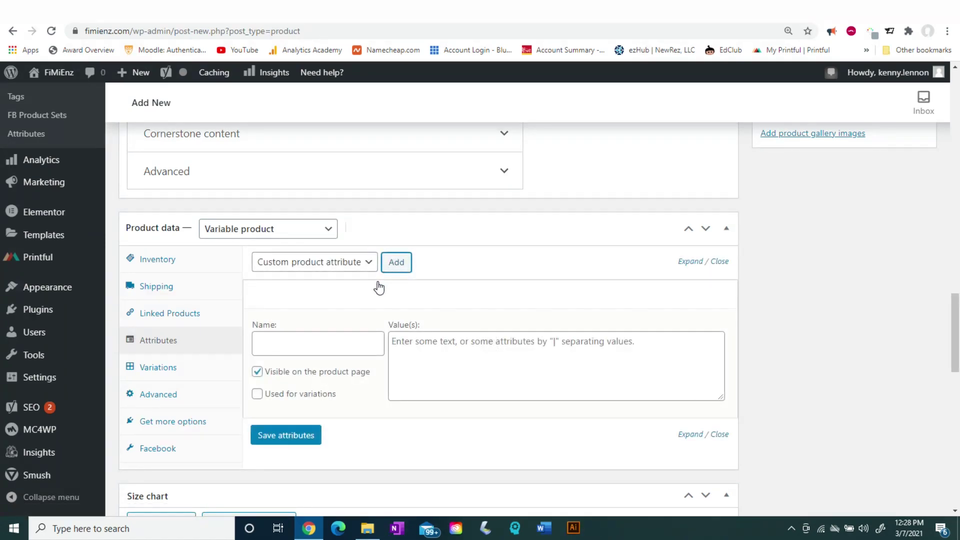
click(335, 337)
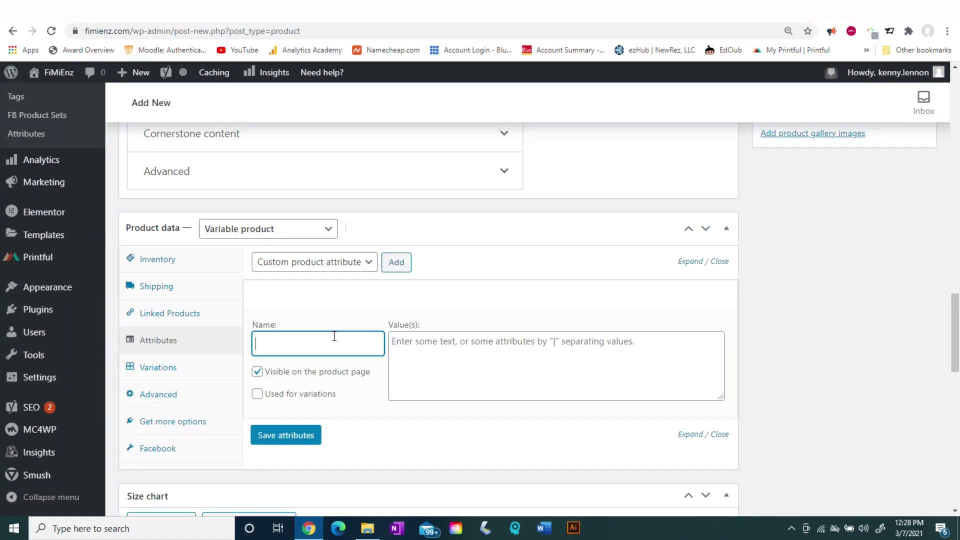
text(Size)
click(424, 351)
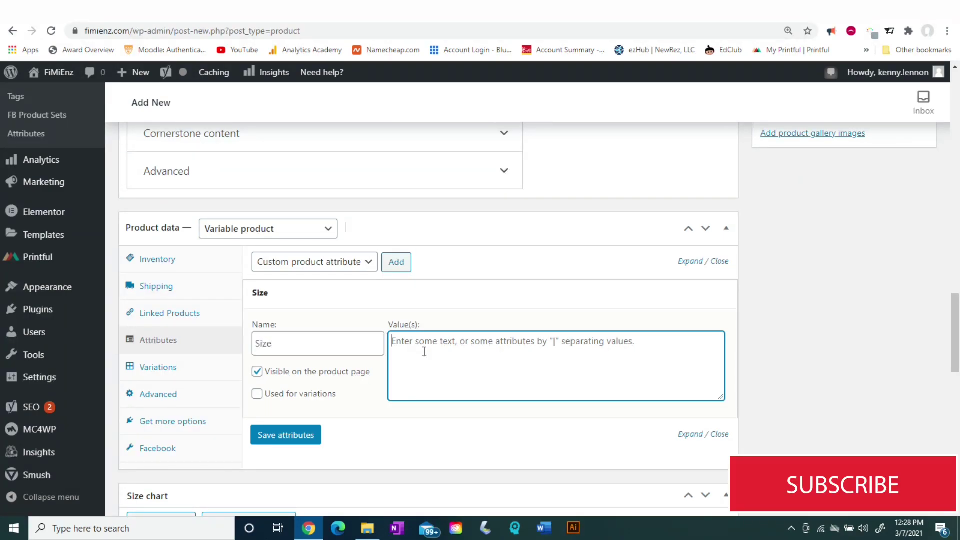
text(Sm)
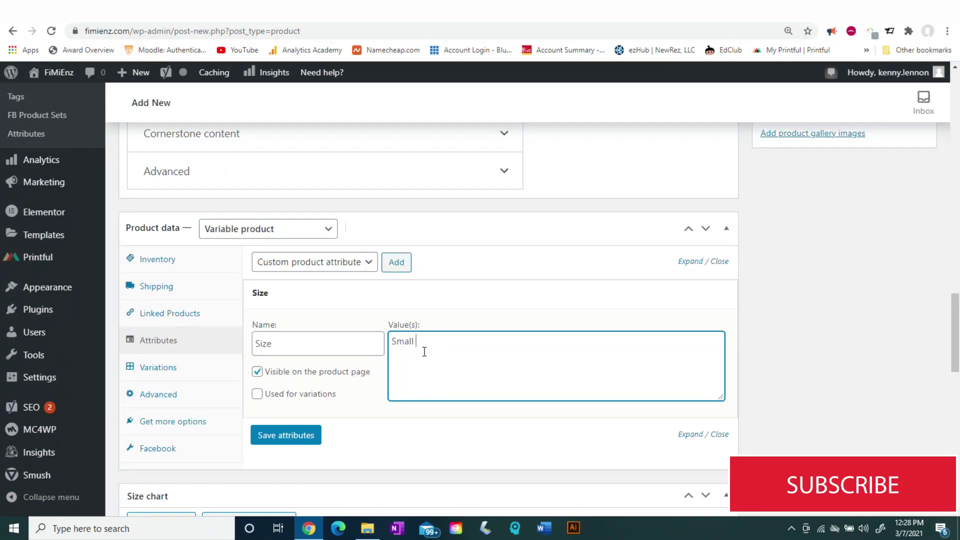
text(all | Large)
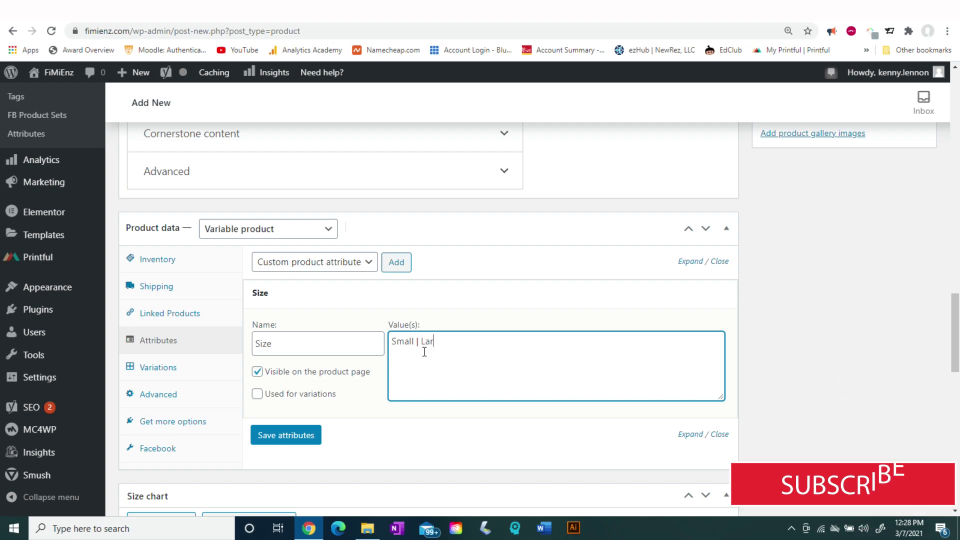
click(258, 395)
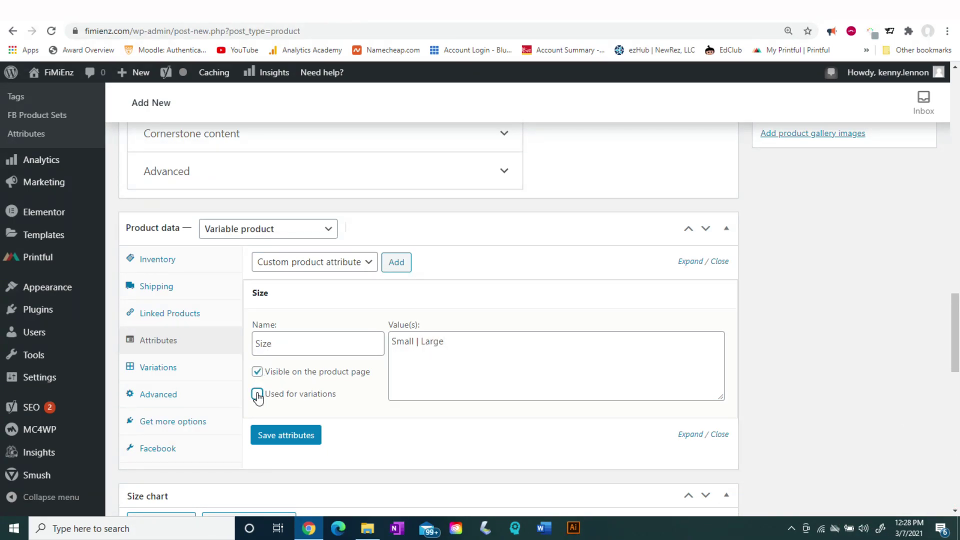
click(285, 436)
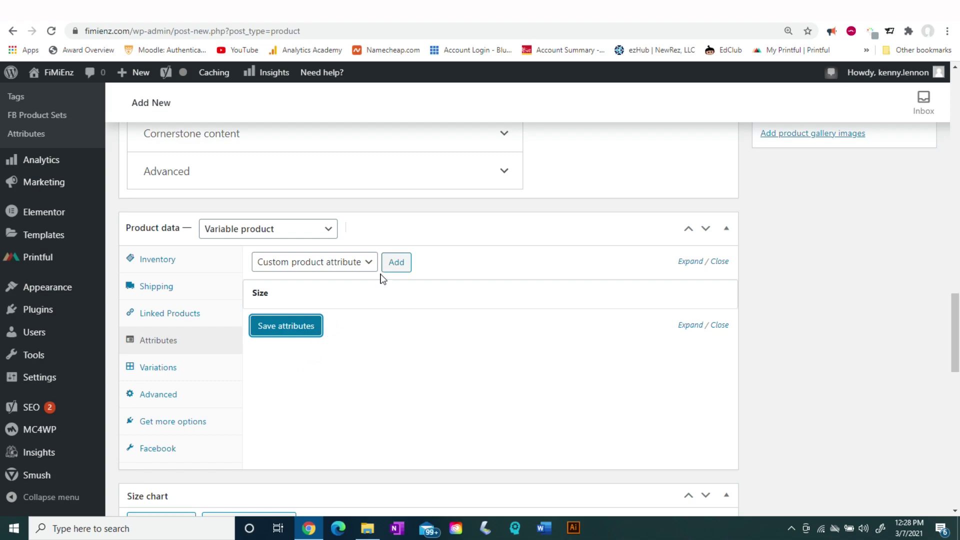
click(392, 264)
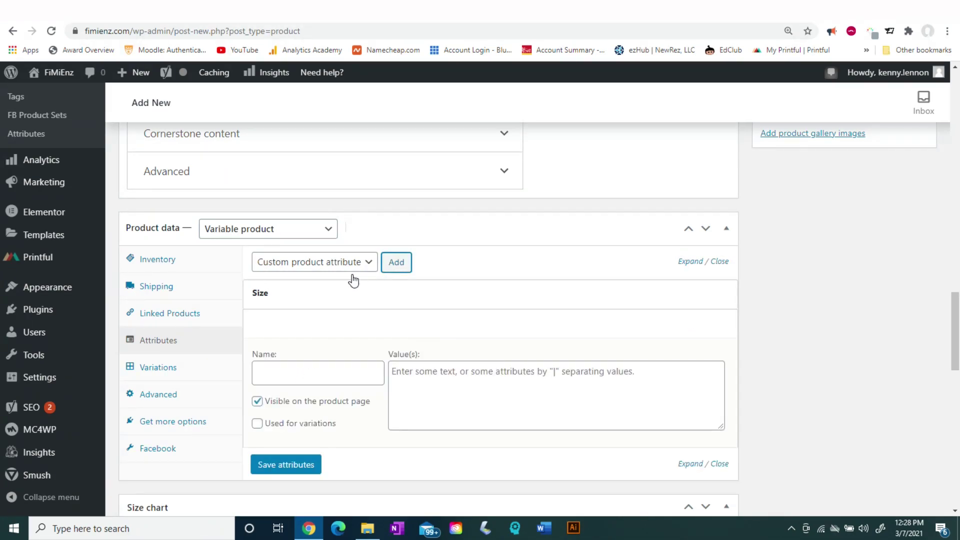
Step: Name the second attribute Color with values Black | White, used for variations, and save attributes
click(282, 369)
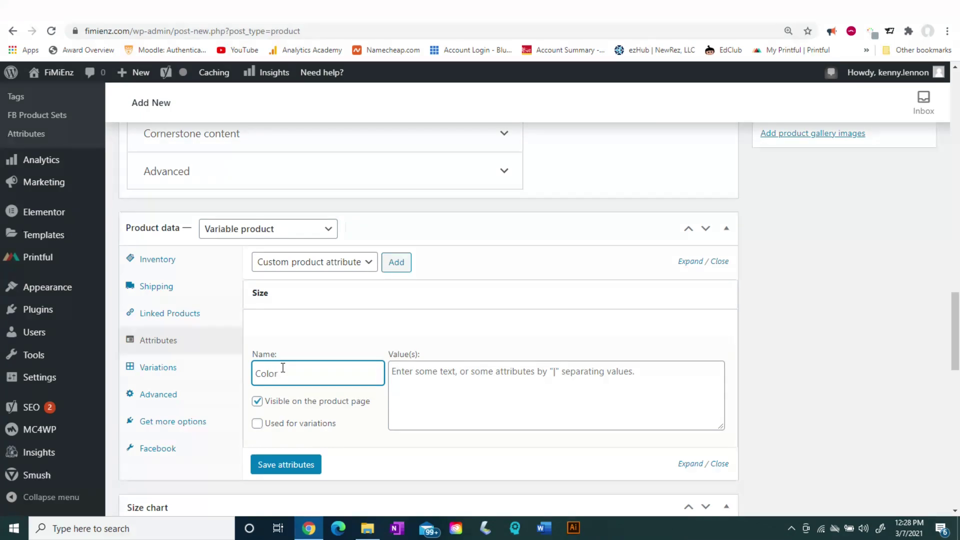
click(403, 373)
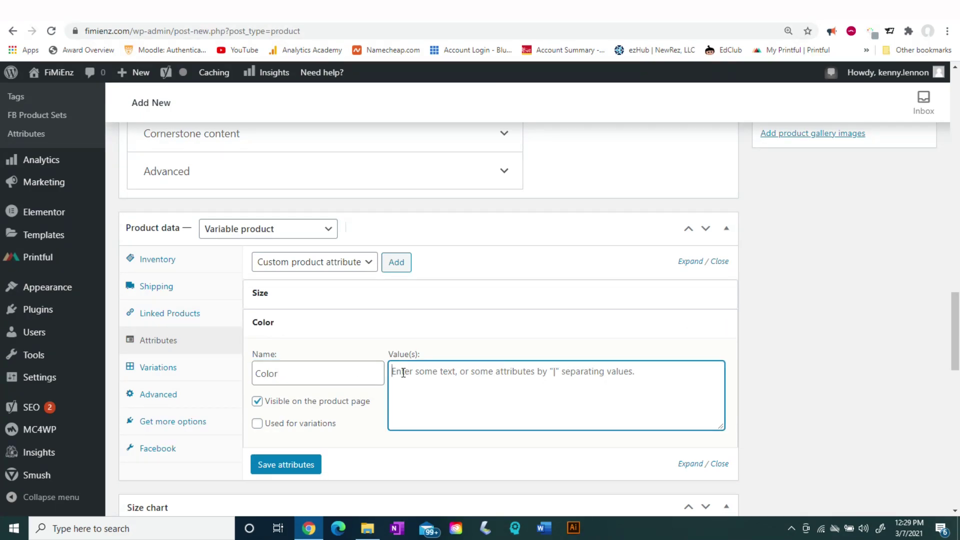
text(Black | White)
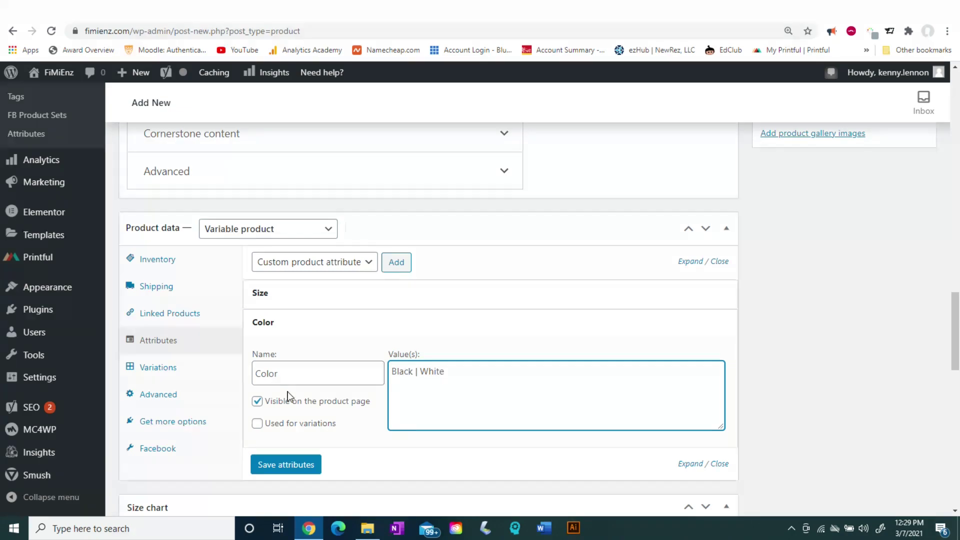
click(258, 423)
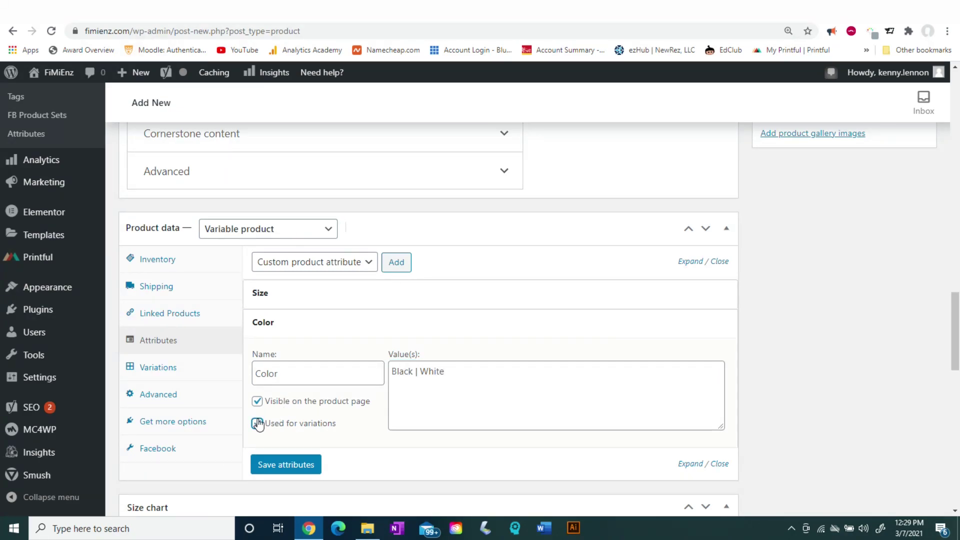
click(269, 462)
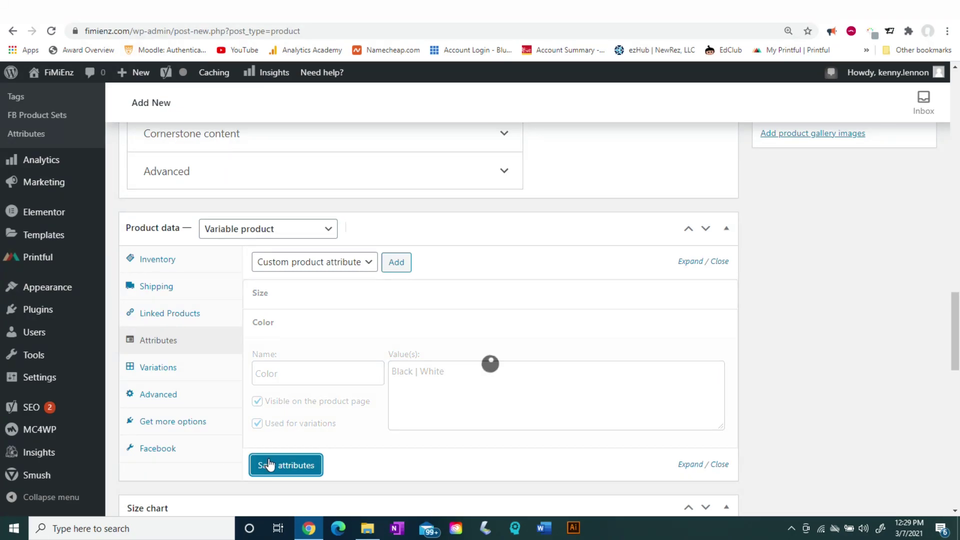
click(160, 372)
Step: Add two variations: Small/Black (#893) and Small/White (#894)
click(515, 264)
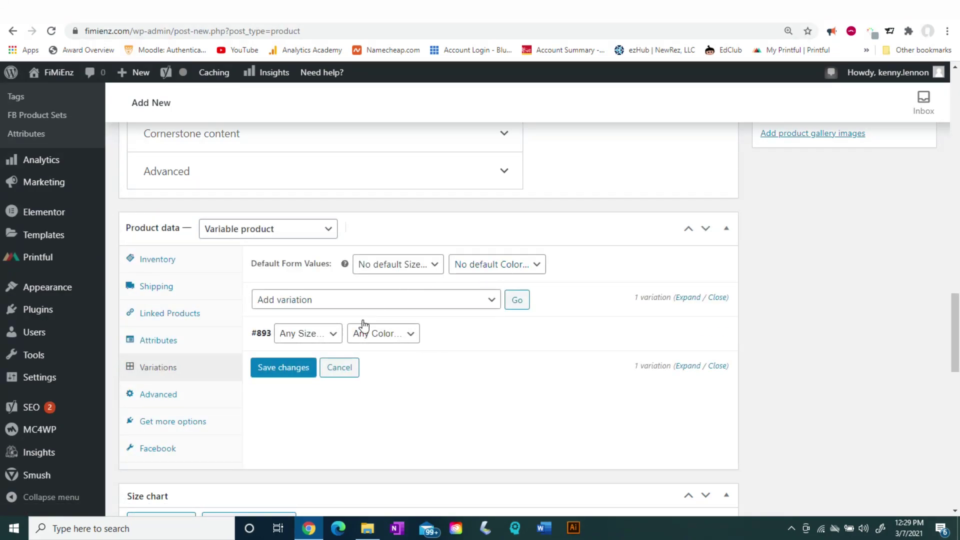
click(337, 338)
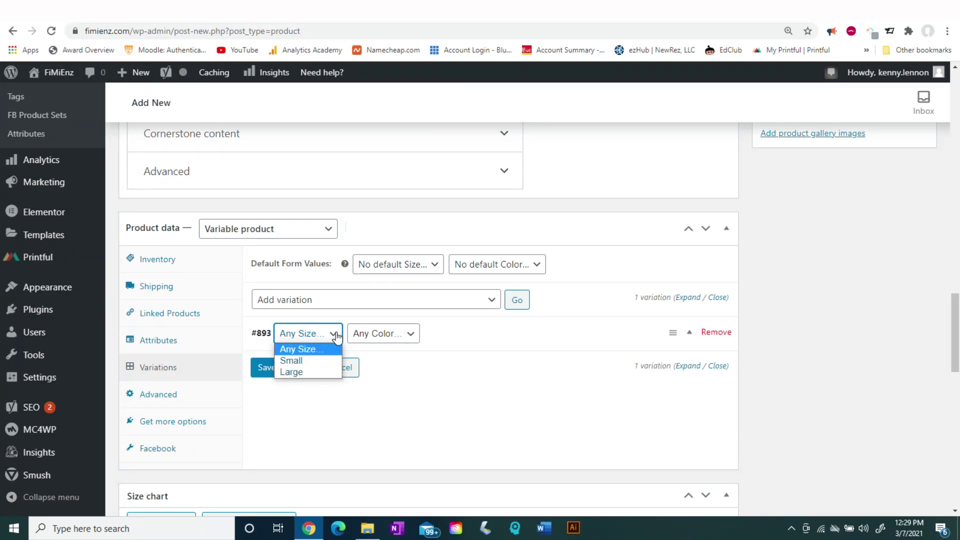
click(320, 360)
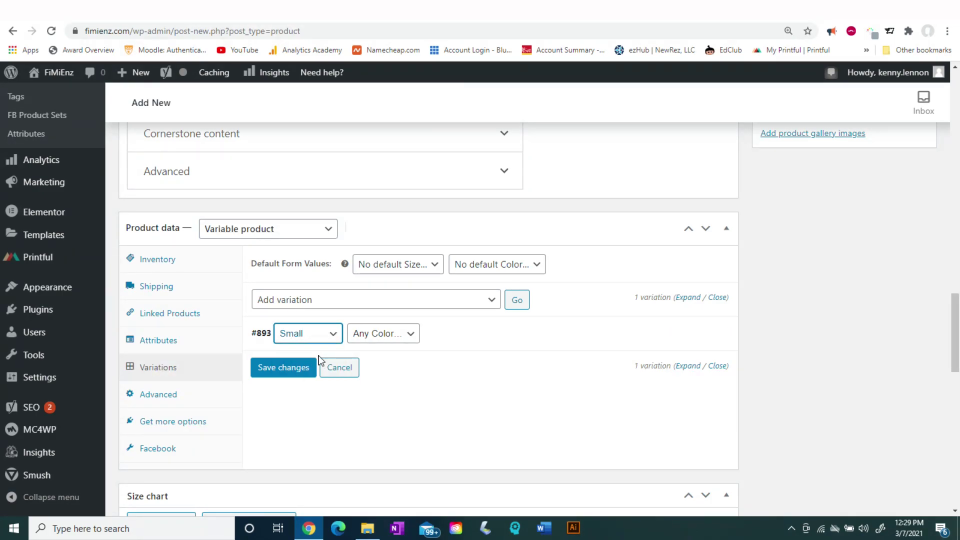
click(394, 340)
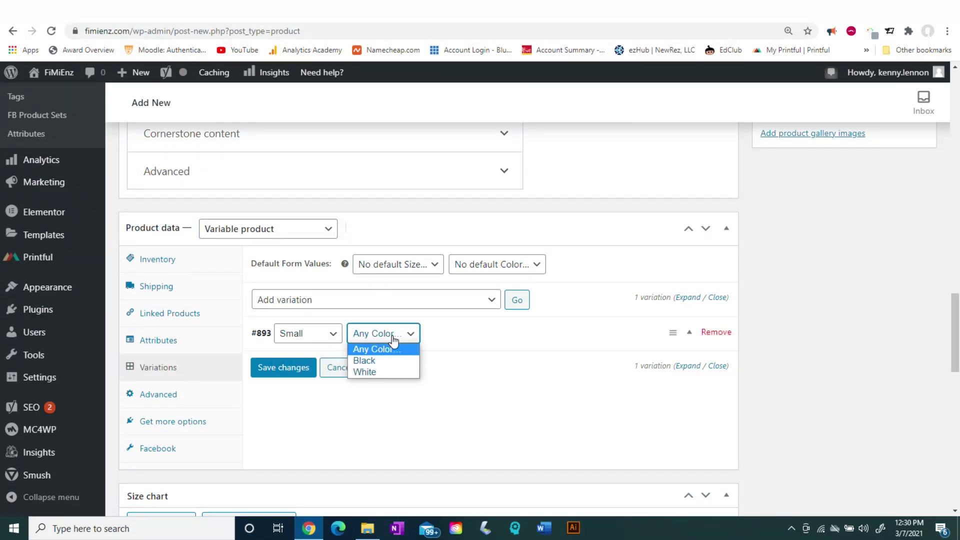
click(375, 360)
click(516, 306)
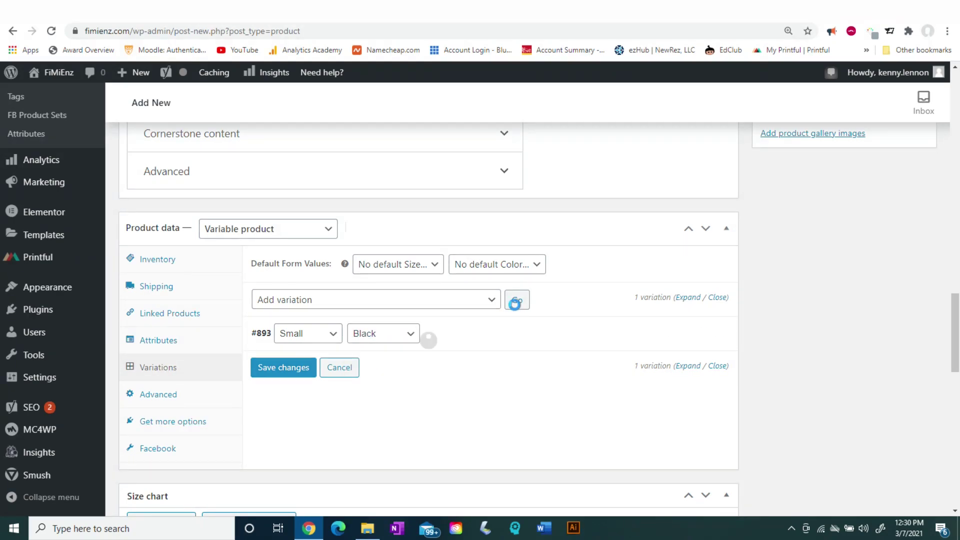
click(333, 333)
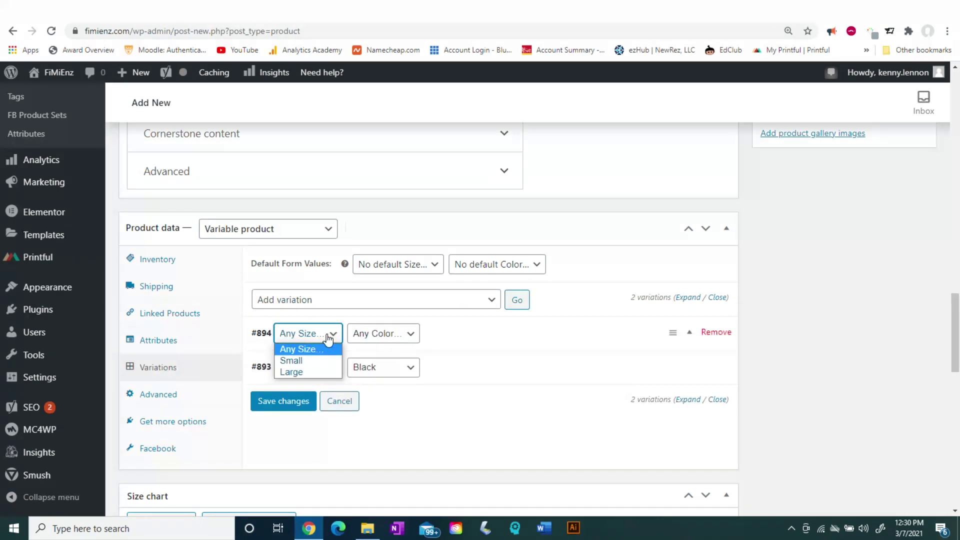
click(311, 361)
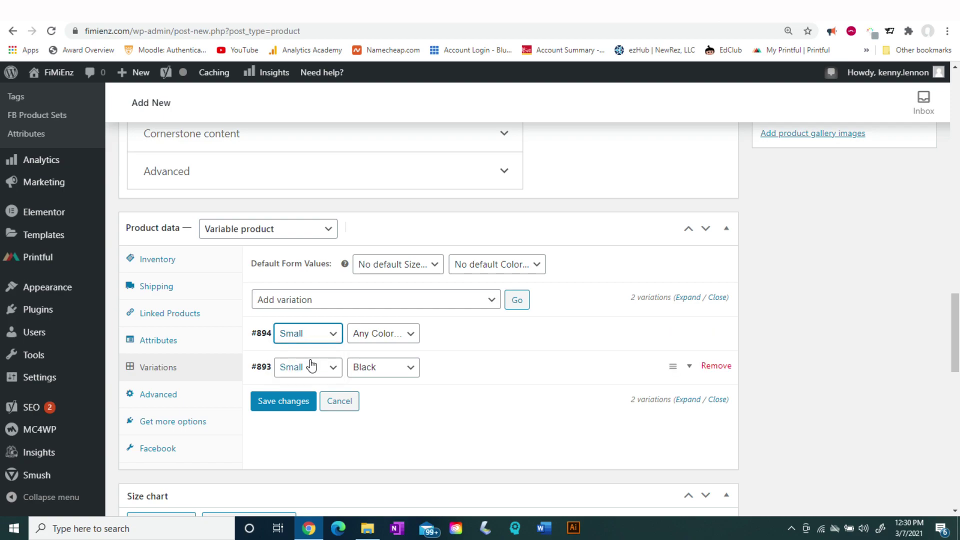
click(382, 333)
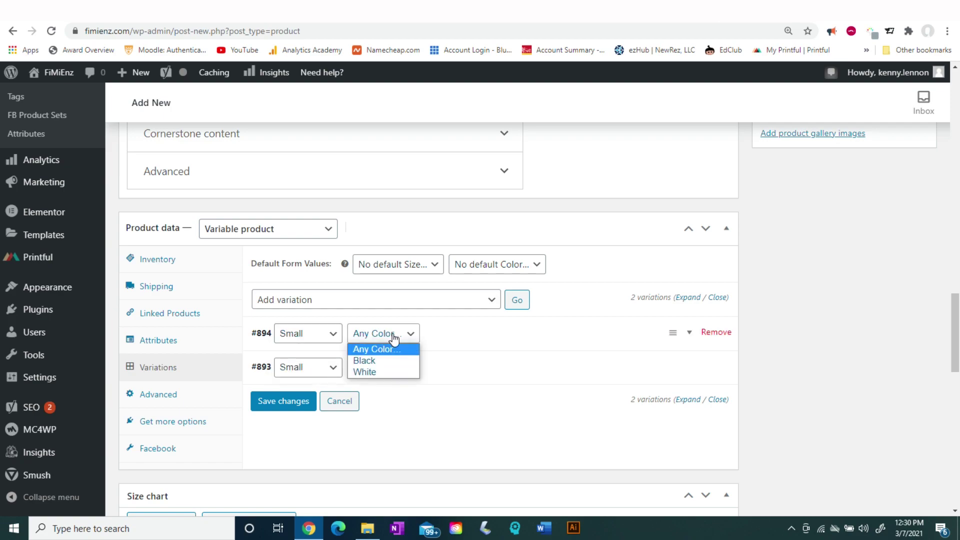
click(366, 373)
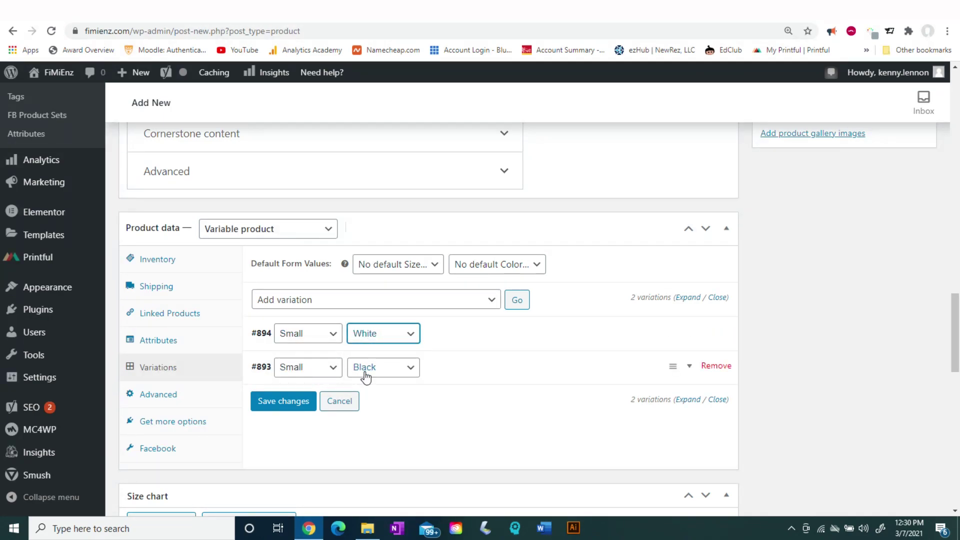
Step: Add two more variations: Large/Black (#895) and Large/White (#896)
click(517, 300)
click(305, 334)
click(298, 373)
click(377, 333)
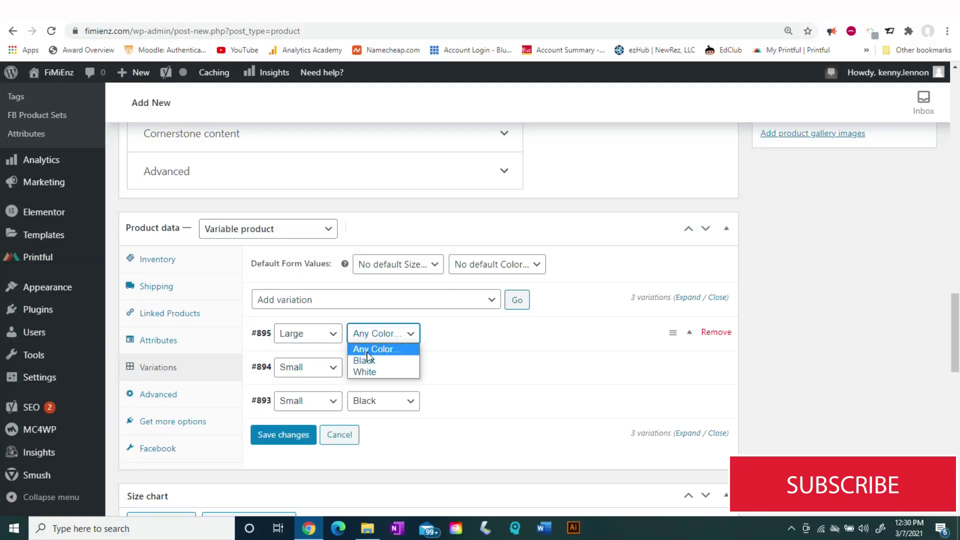
click(365, 361)
click(517, 300)
click(310, 334)
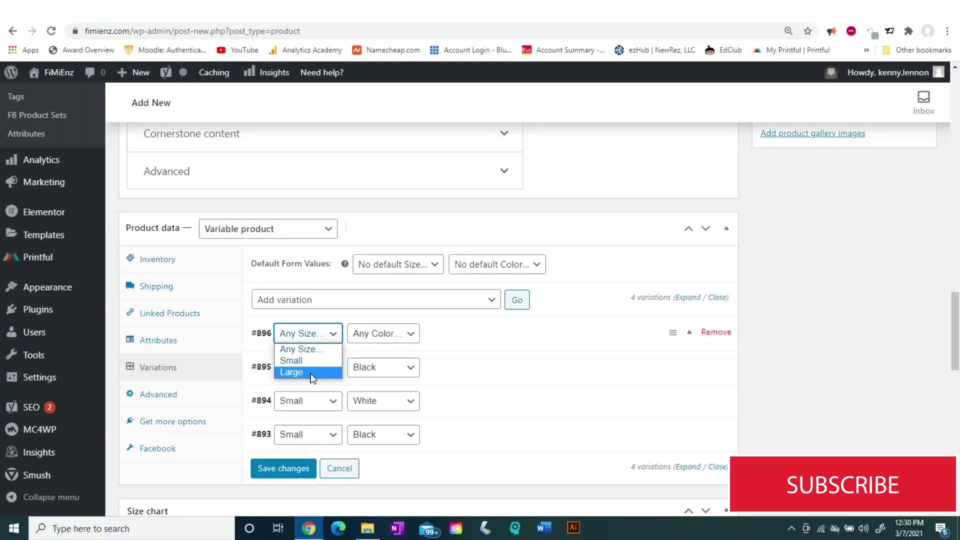
click(300, 371)
click(380, 334)
click(365, 369)
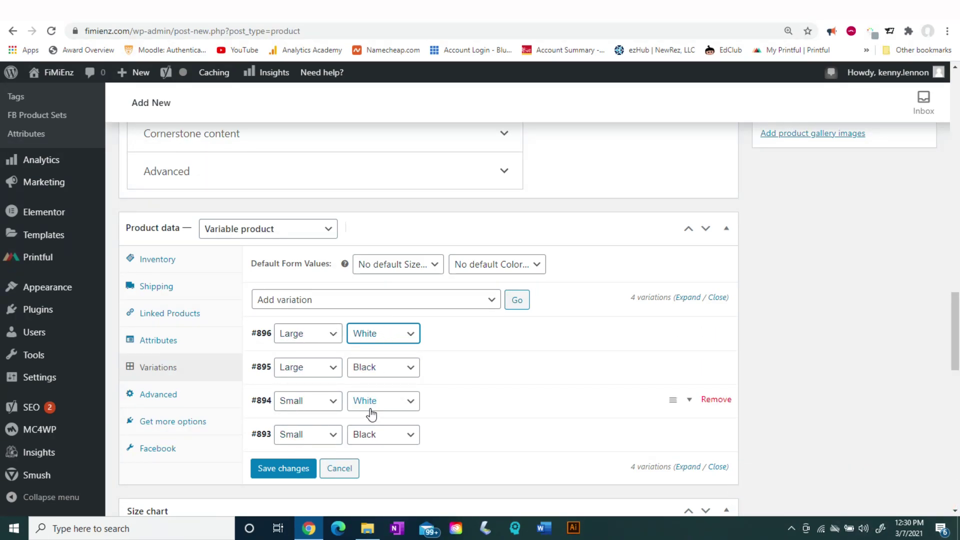
key(shift+Tab)
key(shift+Tab)
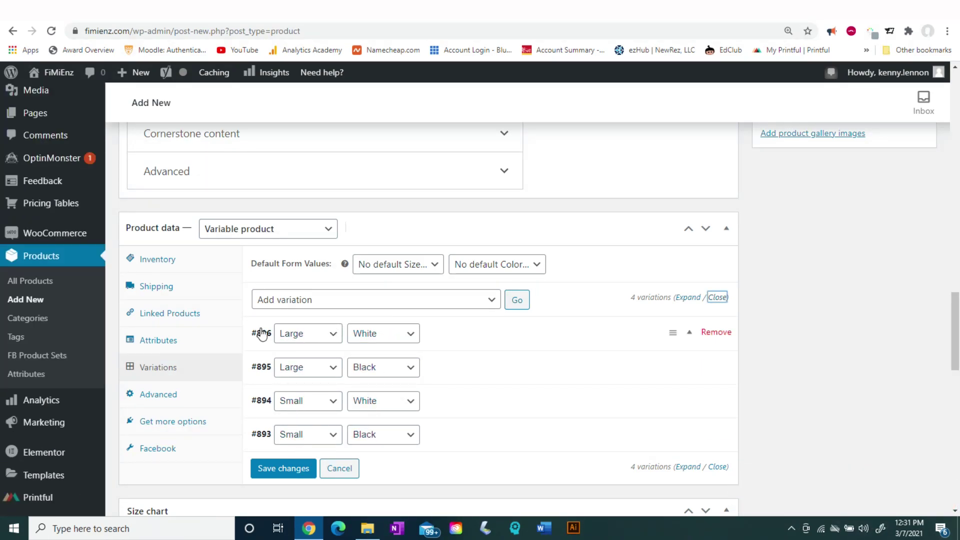
Step: Give the Large White variation the white front photo and a regular price of 5
click(690, 338)
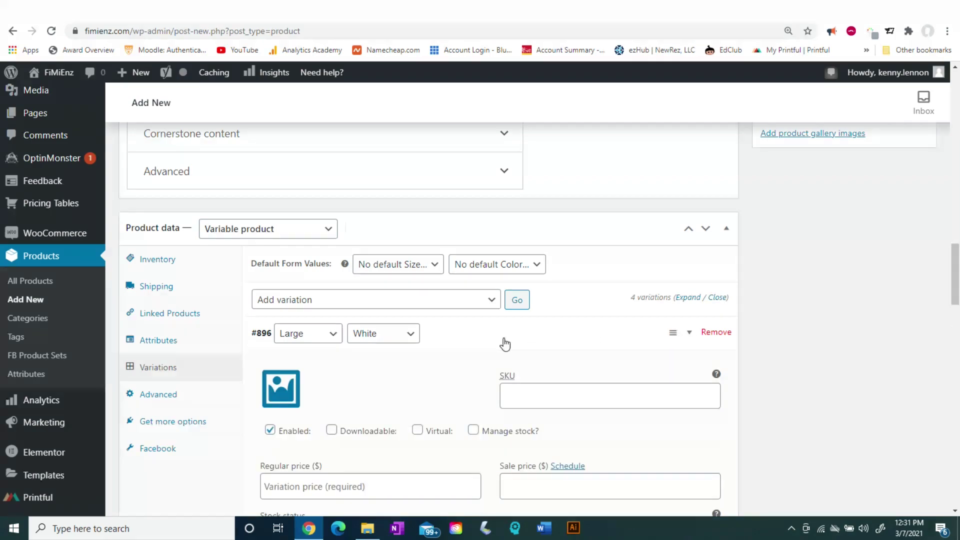
click(284, 389)
click(316, 264)
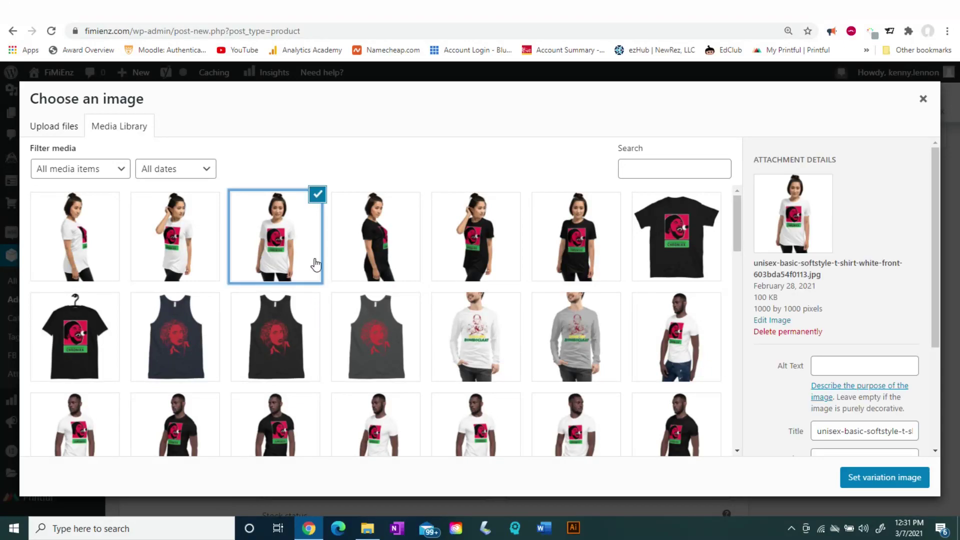
click(892, 479)
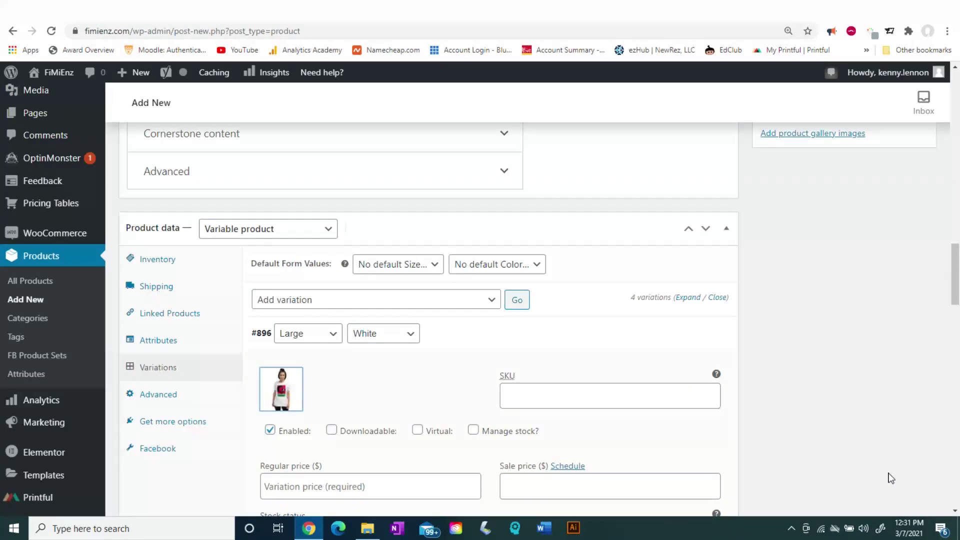
scroll(422, 370, down, 2)
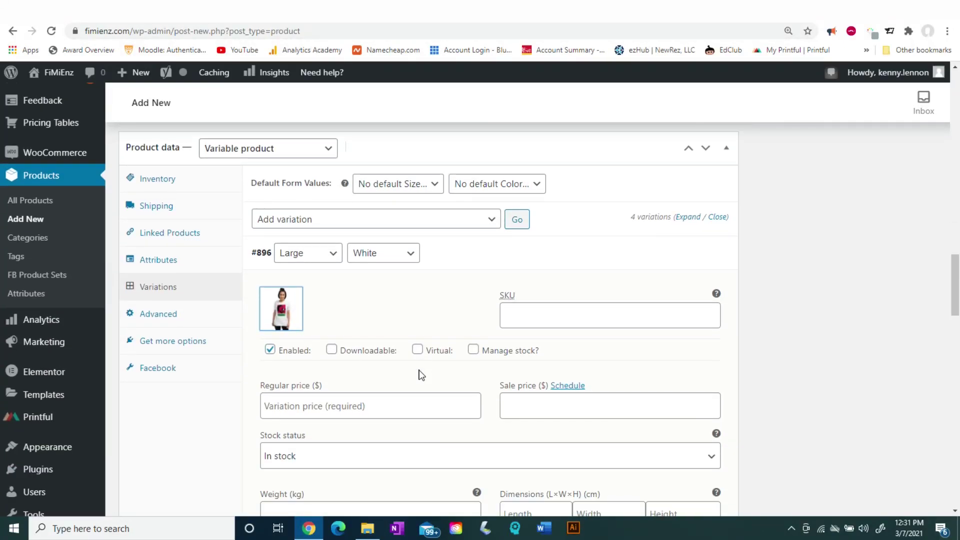
click(409, 404)
text(5)
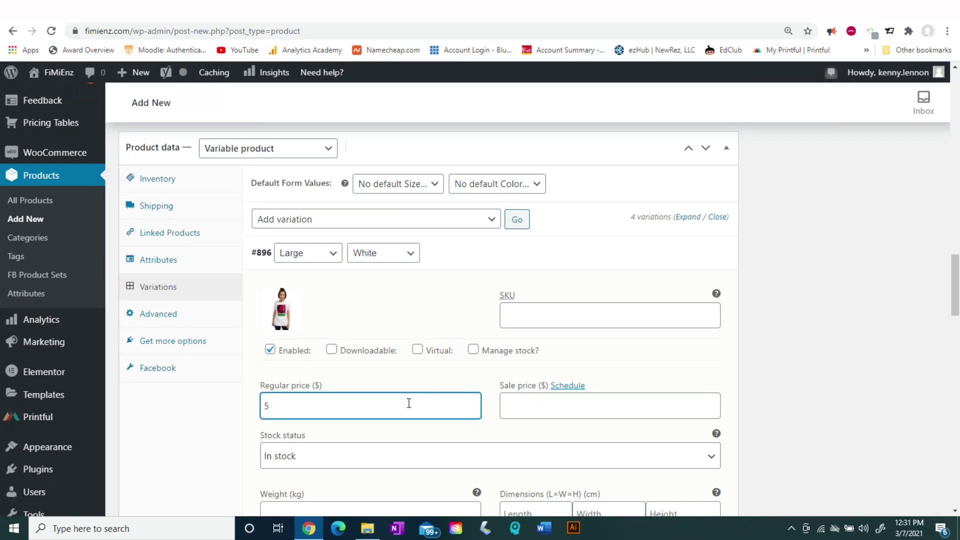
scroll(450, 395, up, 2)
click(718, 298)
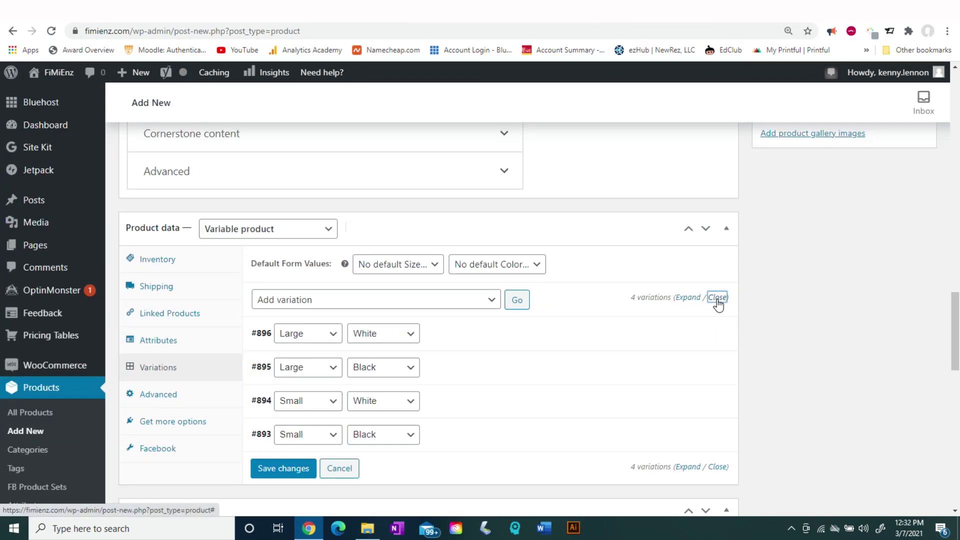
Step: Give the Large Black variation a black shirt photo and a regular price of 5
mouse_move(694, 379)
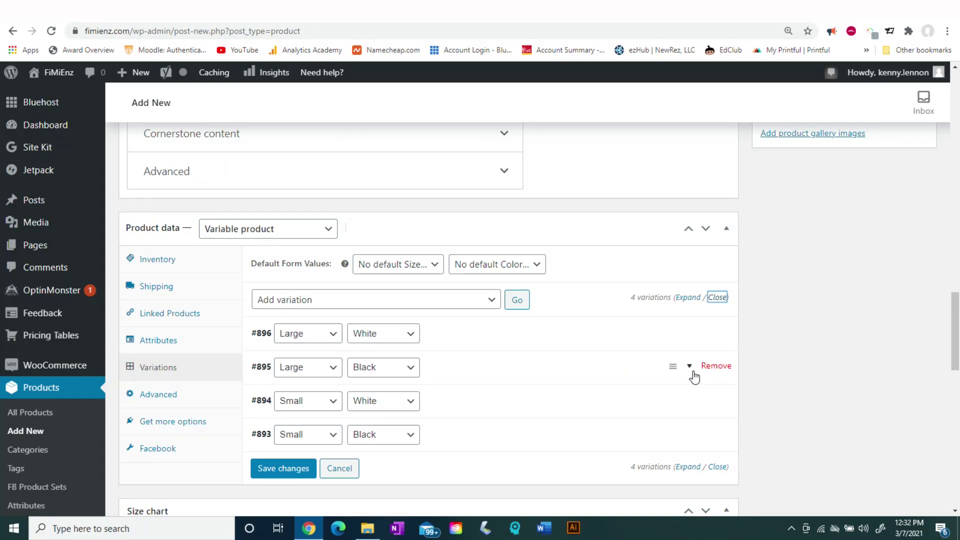
click(689, 369)
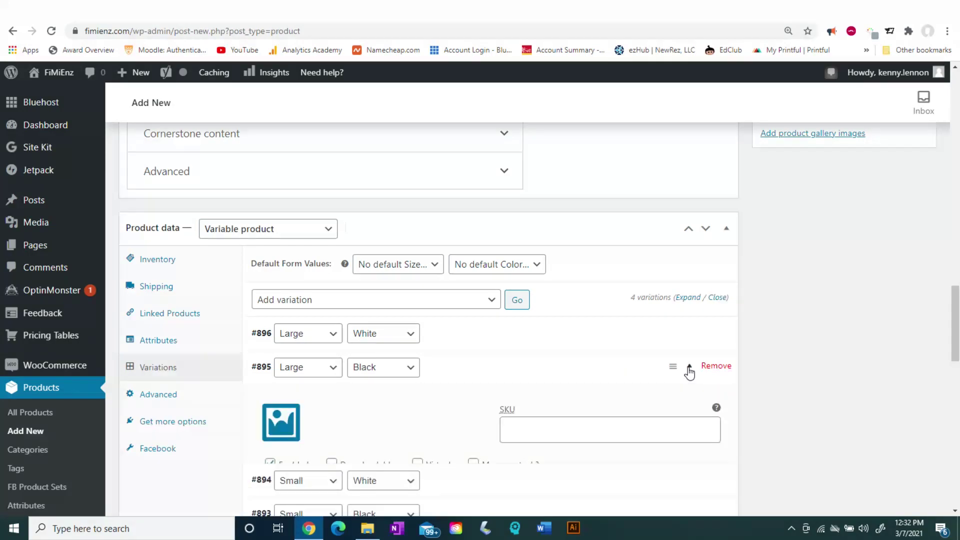
click(279, 418)
click(375, 235)
click(857, 482)
scroll(387, 426, down, 2)
click(373, 438)
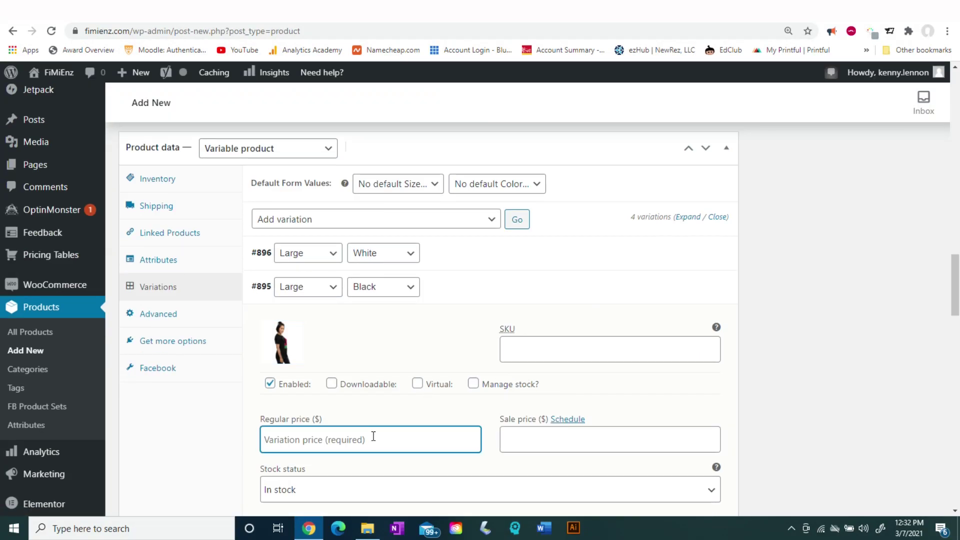
text(5)
click(717, 217)
Step: Give the Small White variation a white shirt photo and a regular price of 5
click(690, 319)
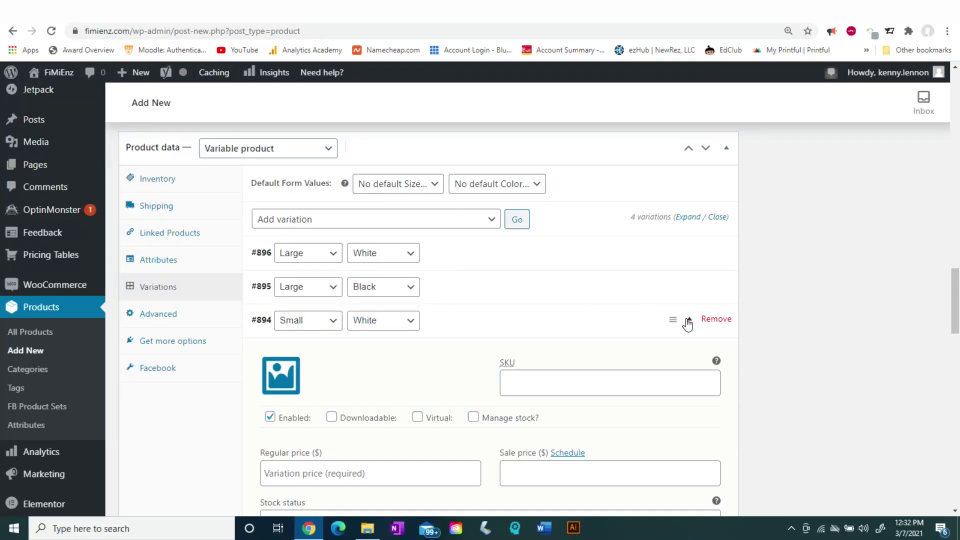
click(281, 382)
click(921, 100)
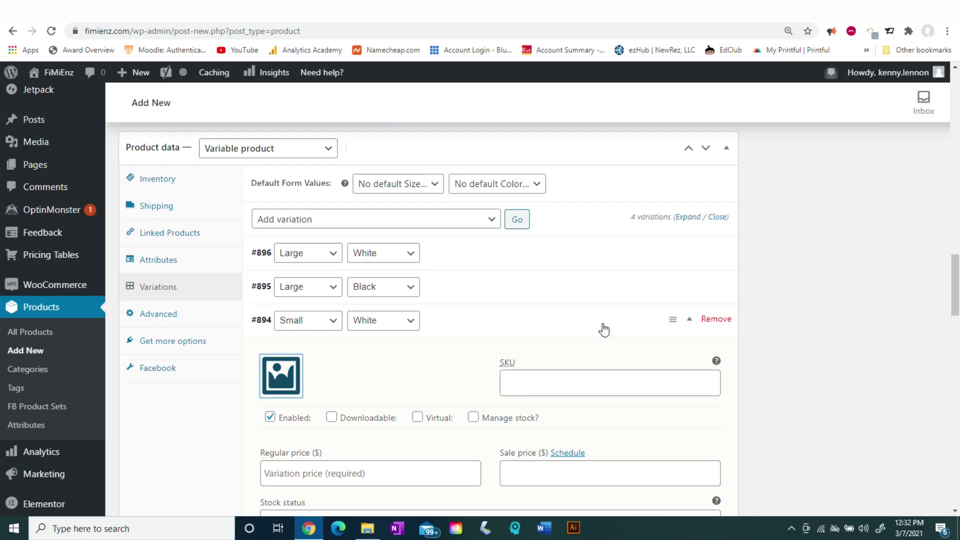
click(281, 376)
click(275, 236)
click(870, 475)
click(347, 467)
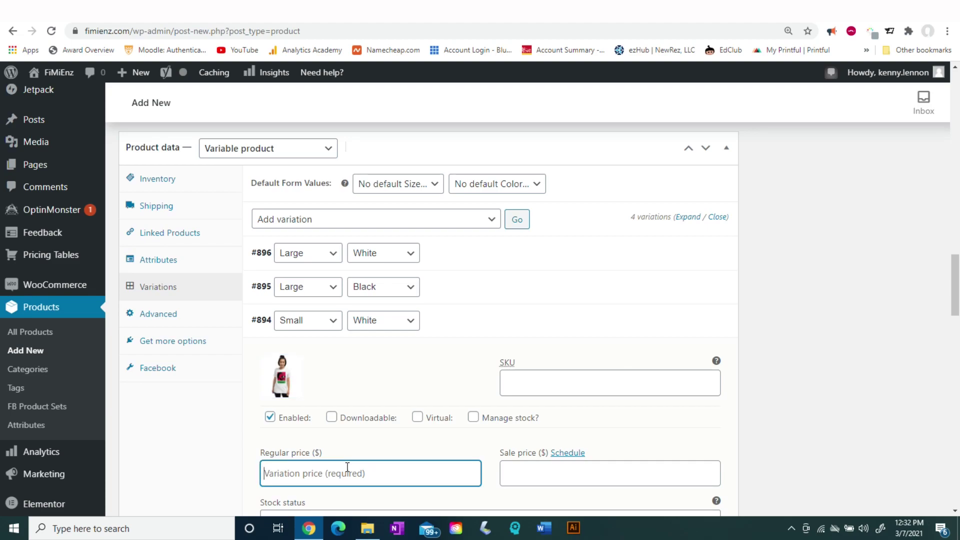
text(5)
click(717, 217)
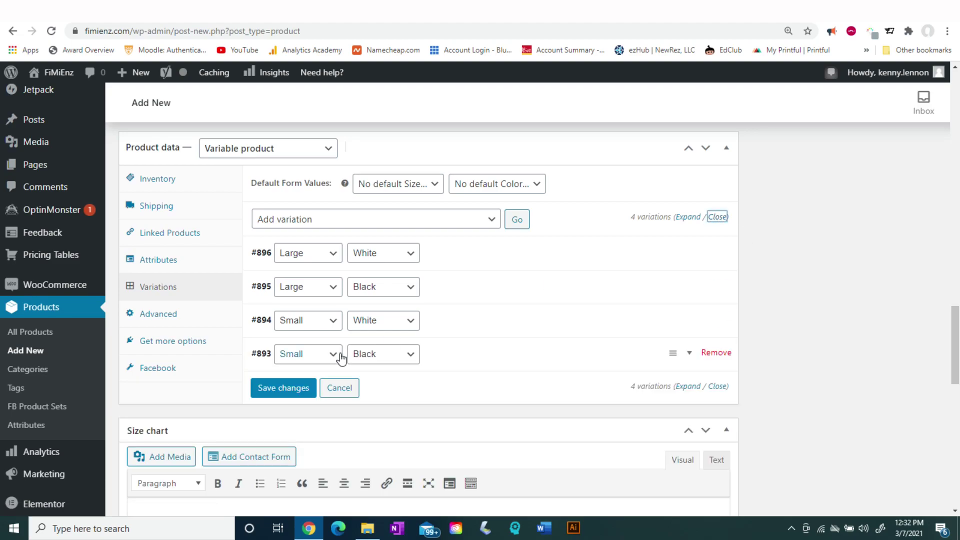
Step: Give the Small Black variation a black shirt photo and price 5, then save all variation changes
click(690, 353)
click(281, 407)
click(495, 250)
click(883, 476)
click(369, 505)
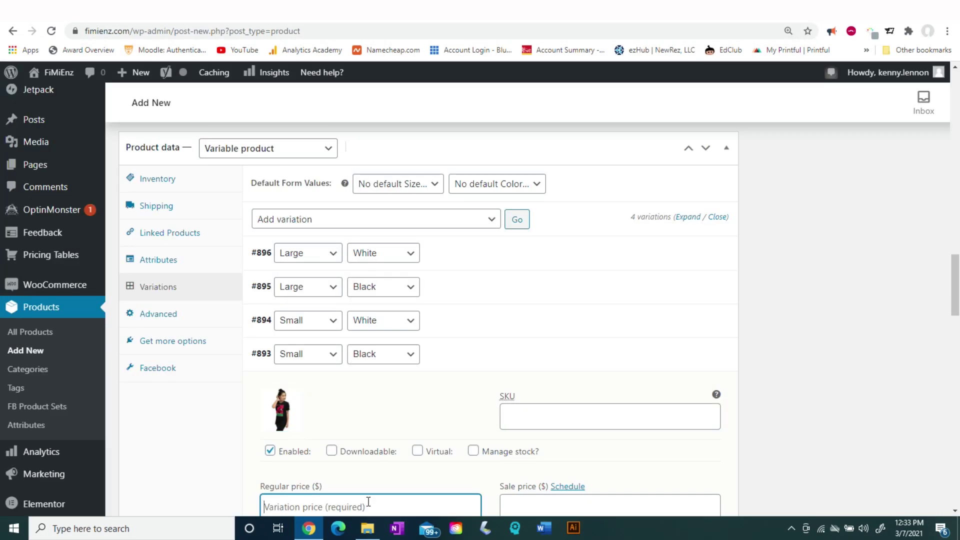
text(5)
click(612, 350)
click(276, 383)
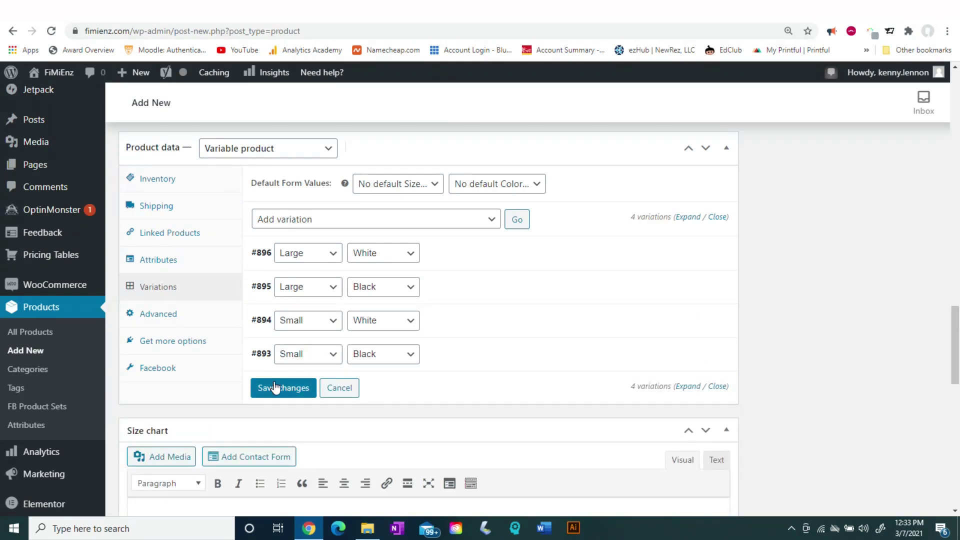
scroll(459, 317, up, 9)
Step: Save the Tee-shirt draft and open its storefront preview
scroll(495, 313, up, 12)
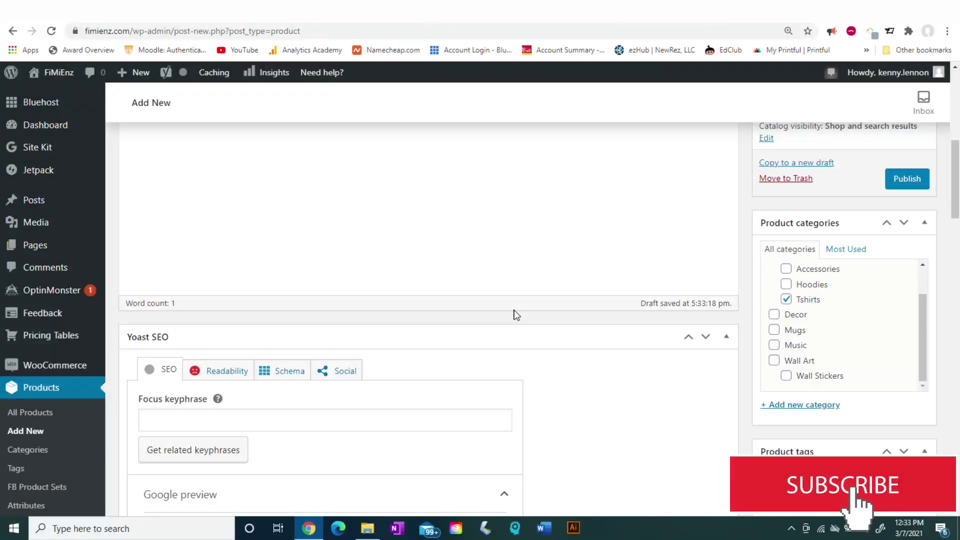
scroll(514, 314, up, 3)
click(906, 340)
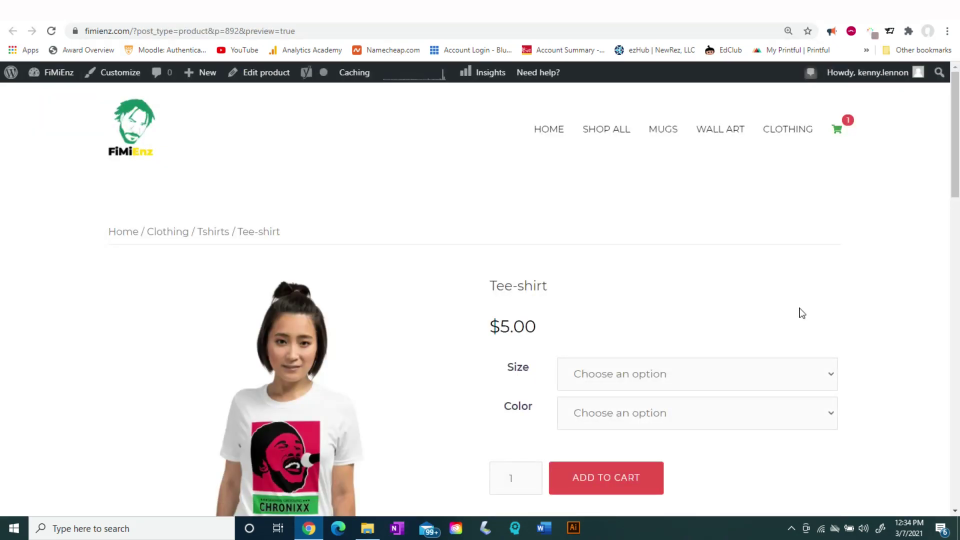
scroll(802, 313, down, 2)
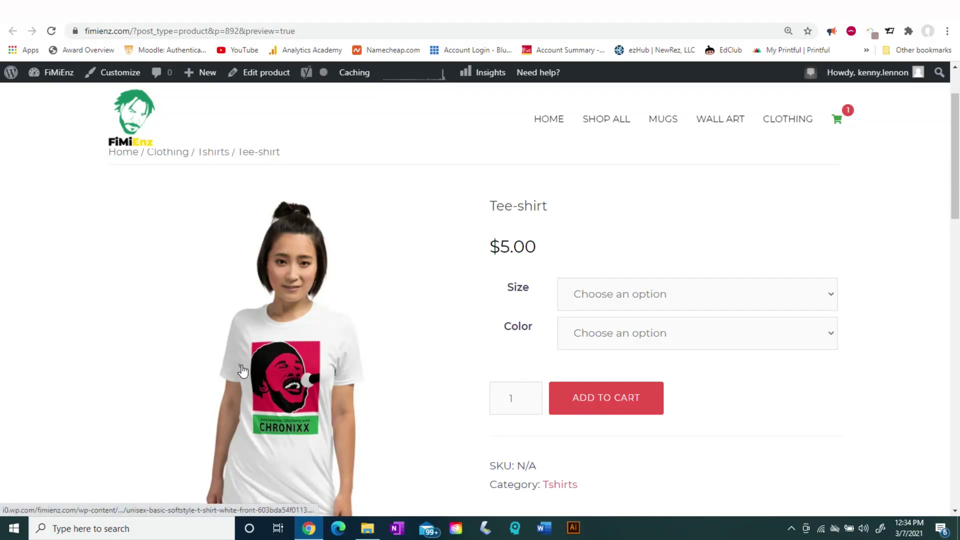
Step: Choose Small and Black to show the black shirt, then try Large and return to Small
click(798, 299)
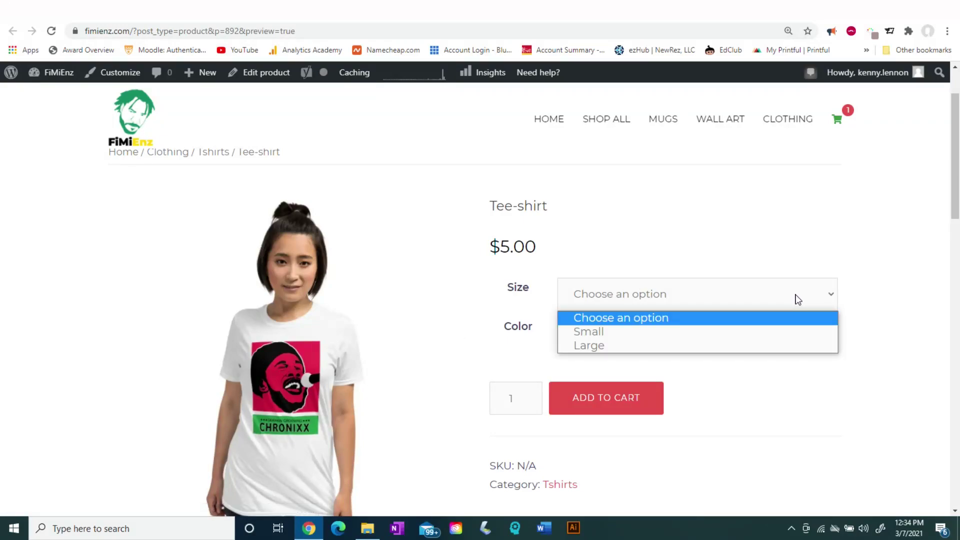
click(749, 332)
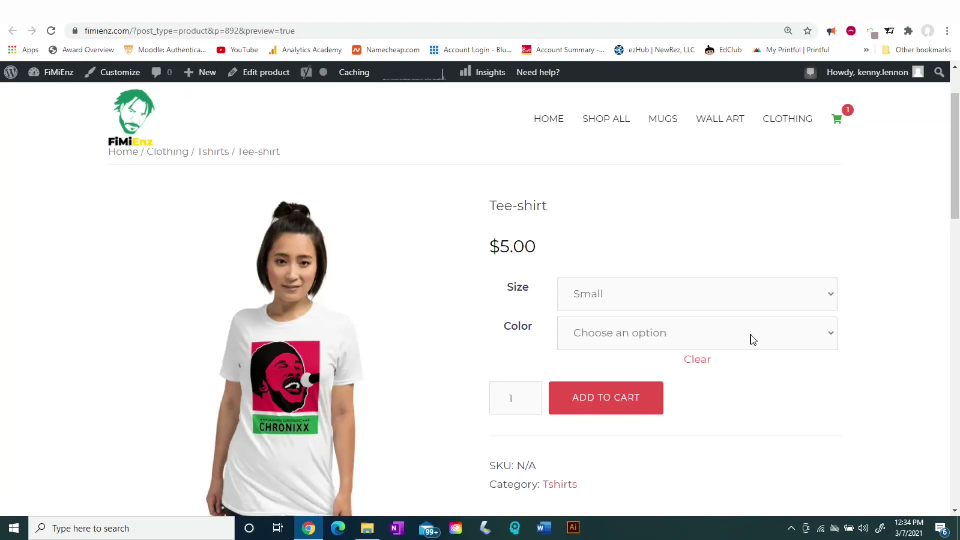
click(762, 341)
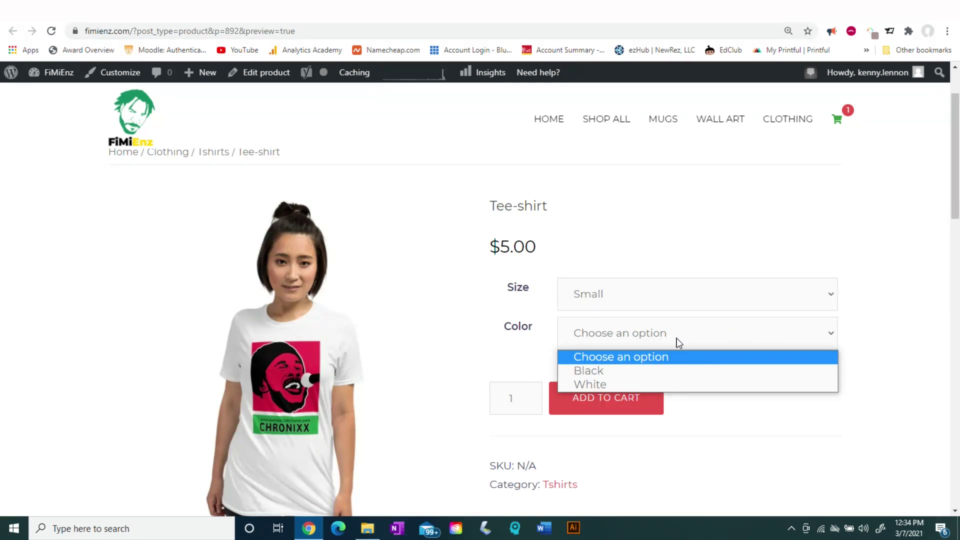
click(632, 373)
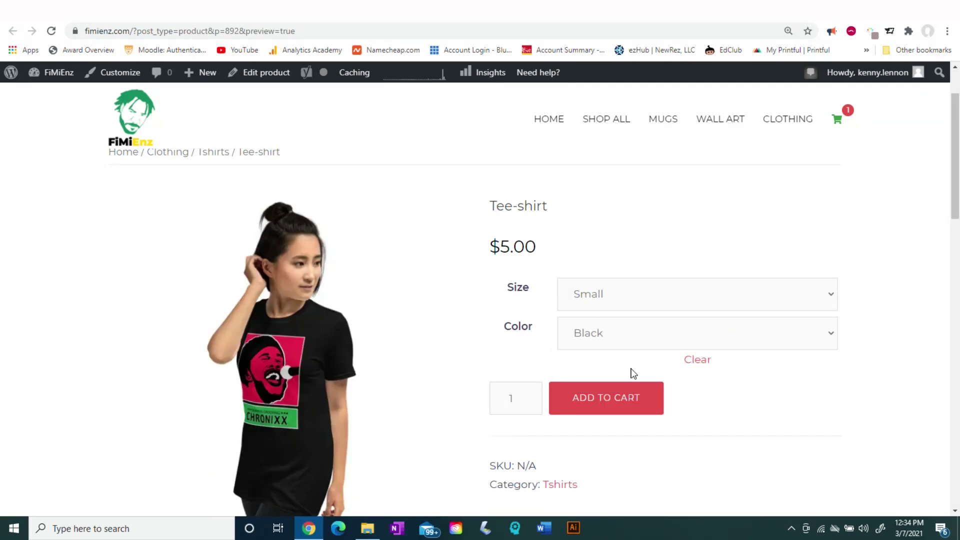
click(705, 295)
click(707, 297)
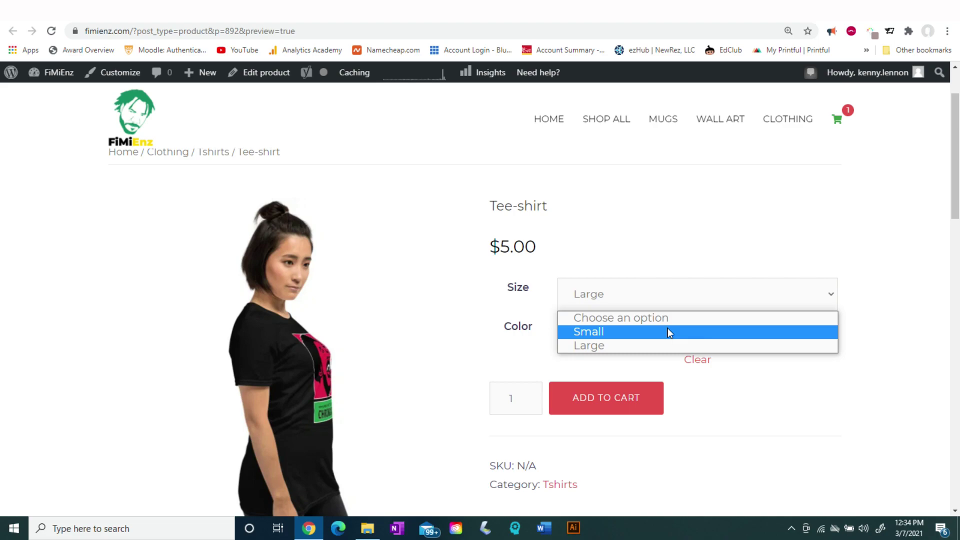
click(669, 330)
click(672, 333)
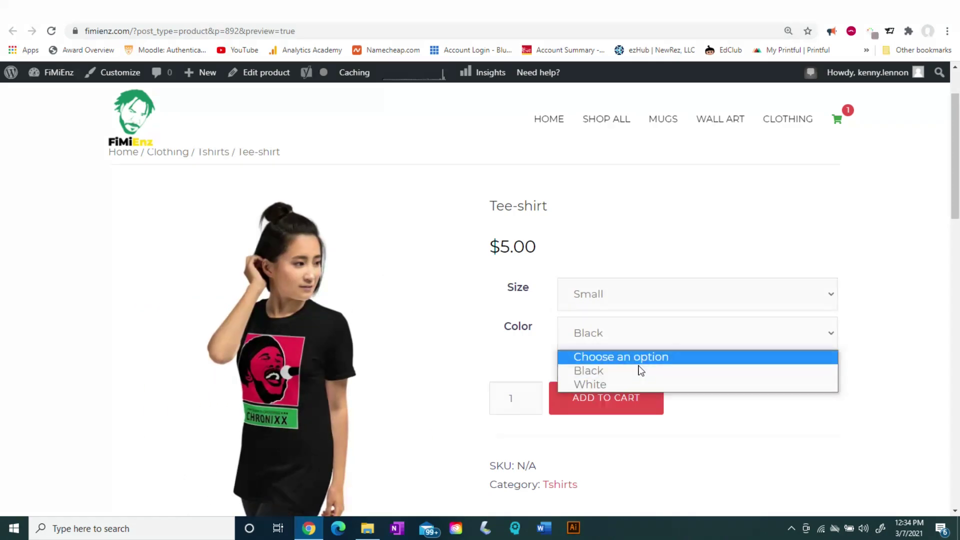